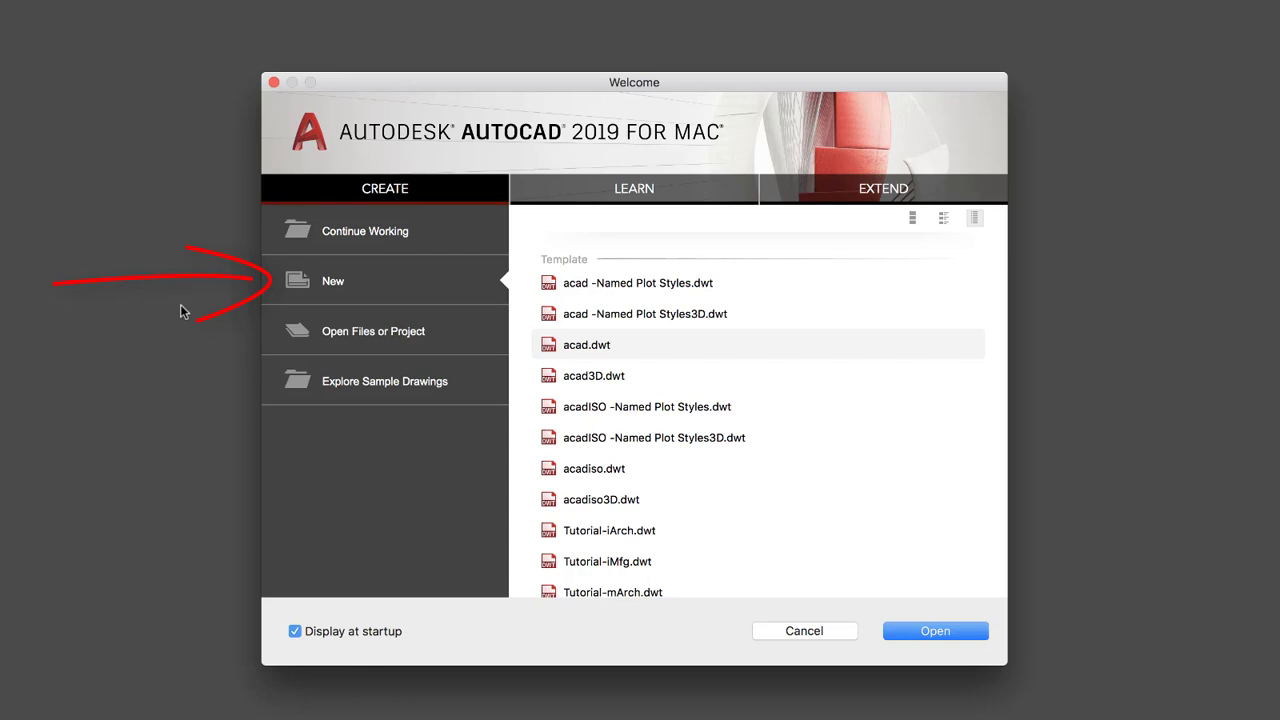
- Review the recently used drawings, and look into the Documents folder for existing drawings to open without choosing one
{"action": "left_click", "coordinate": [331, 240]}
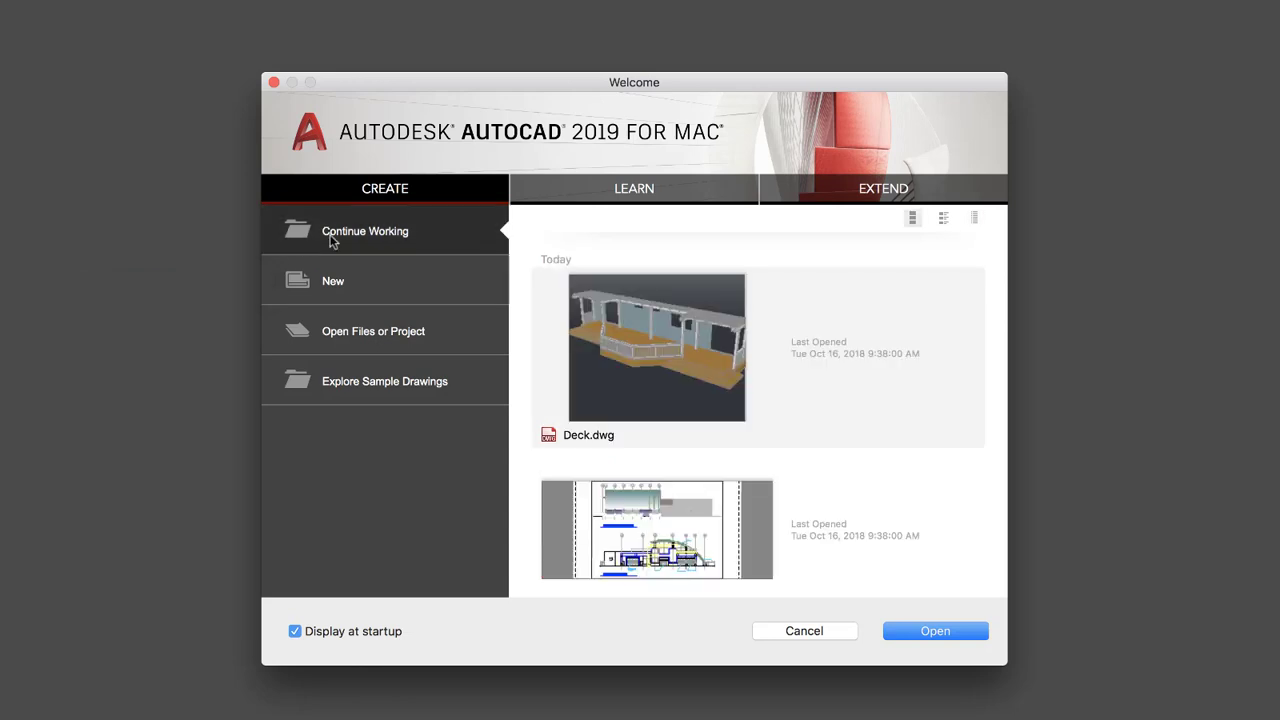
{"action": "left_click", "coordinate": [343, 336]}
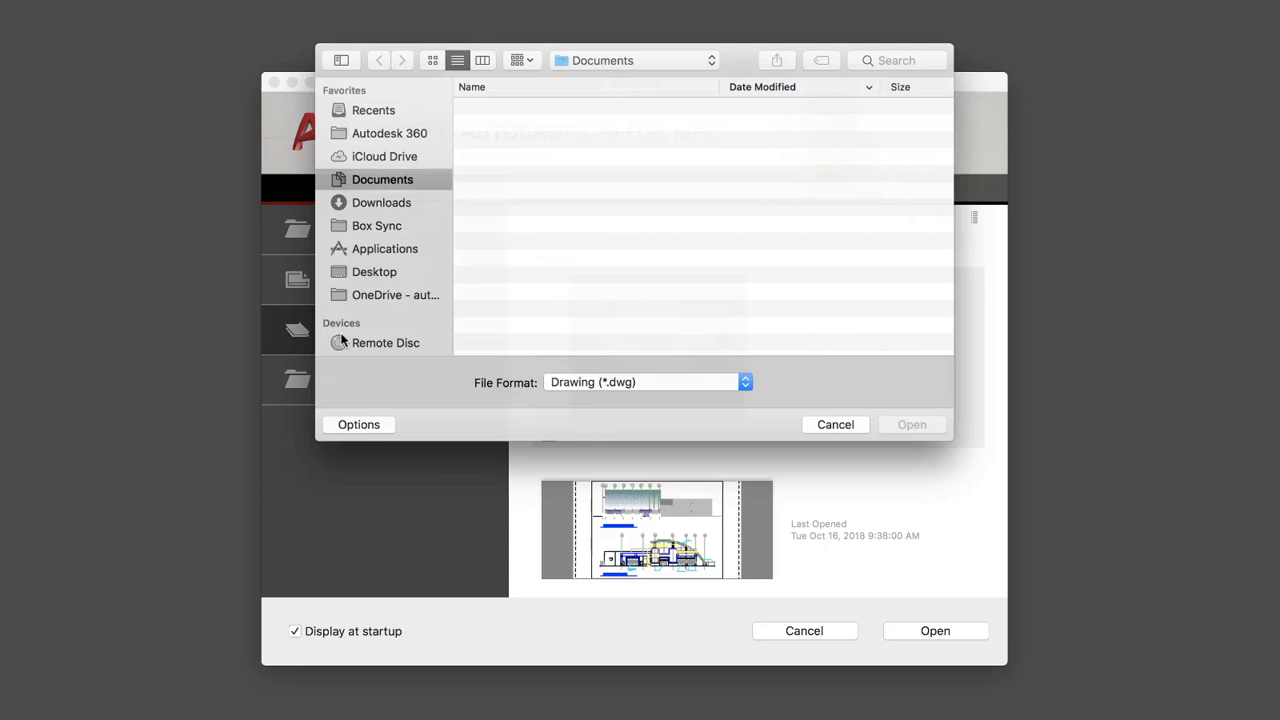
{"action": "left_click", "coordinate": [843, 429]}
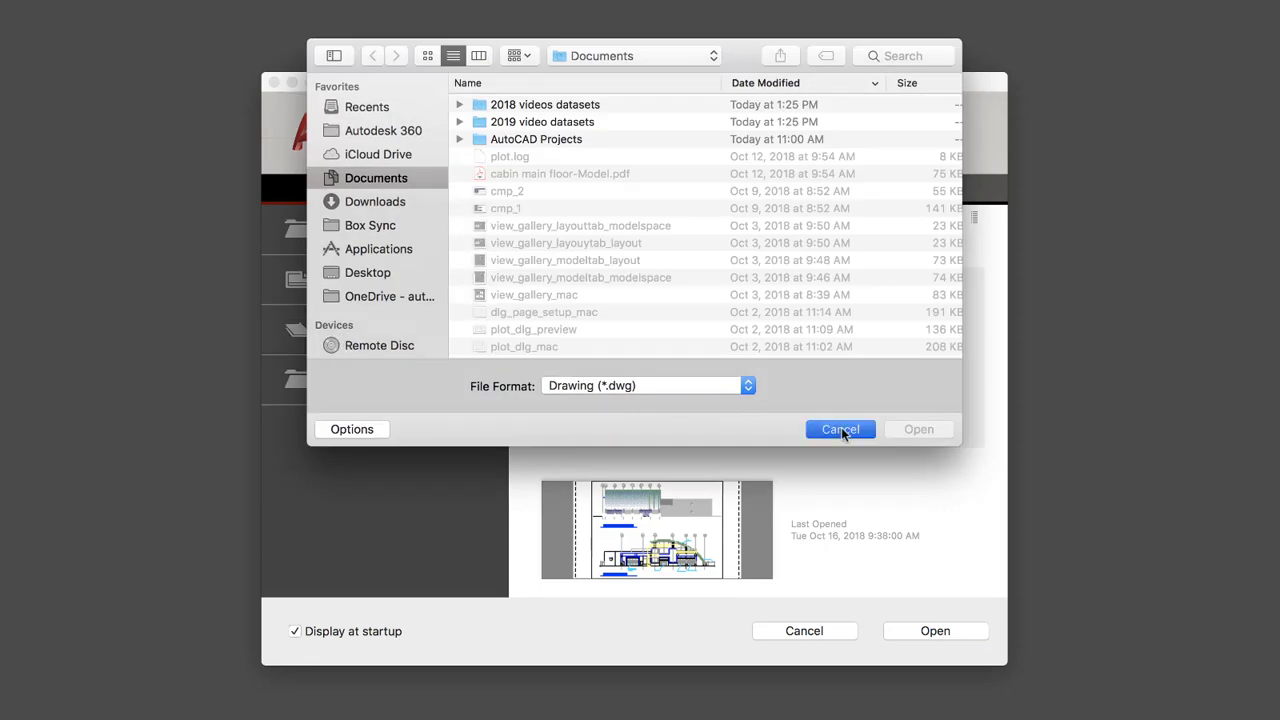
- Review the Learn page, including the What's New in AutoCAD for Mac 2019 video entry, and the Extend page's online resources
{"action": "left_click", "coordinate": [630, 199]}
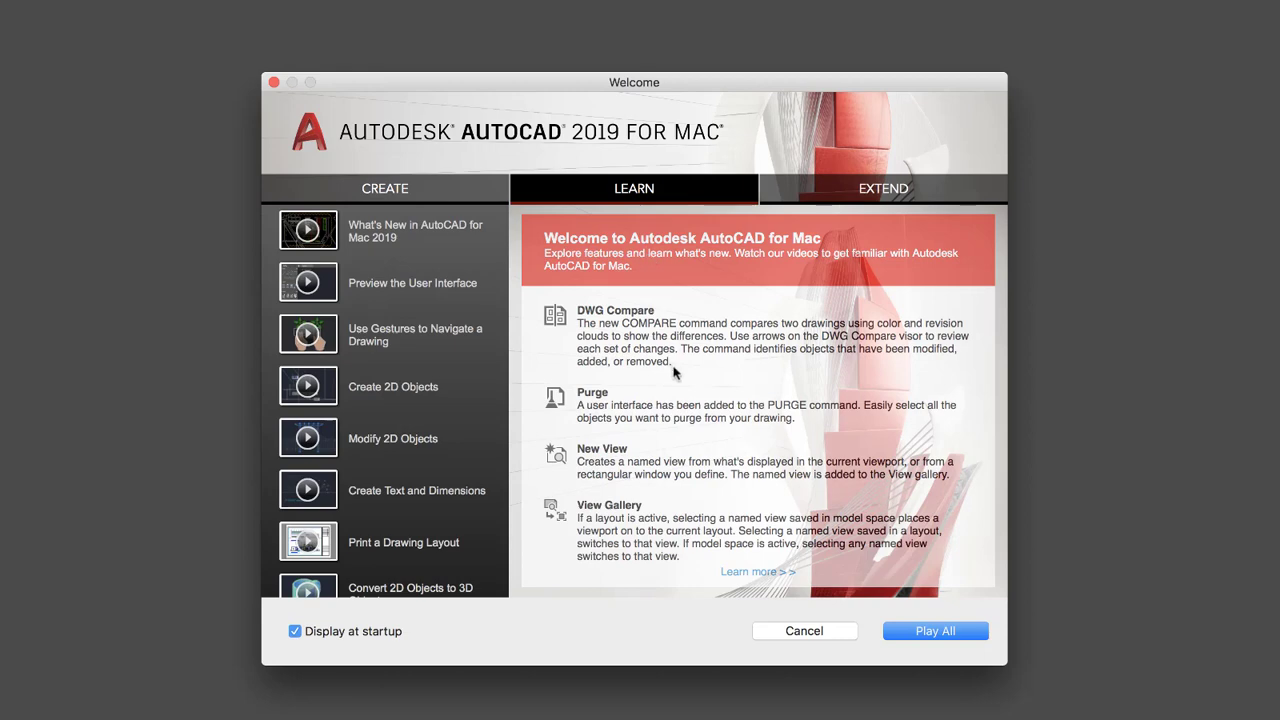
{"action": "scroll", "coordinate": [673, 372], "scroll_direction": "down", "scroll_amount": 3}
{"action": "scroll", "coordinate": [673, 372], "scroll_direction": "up", "scroll_amount": 3}
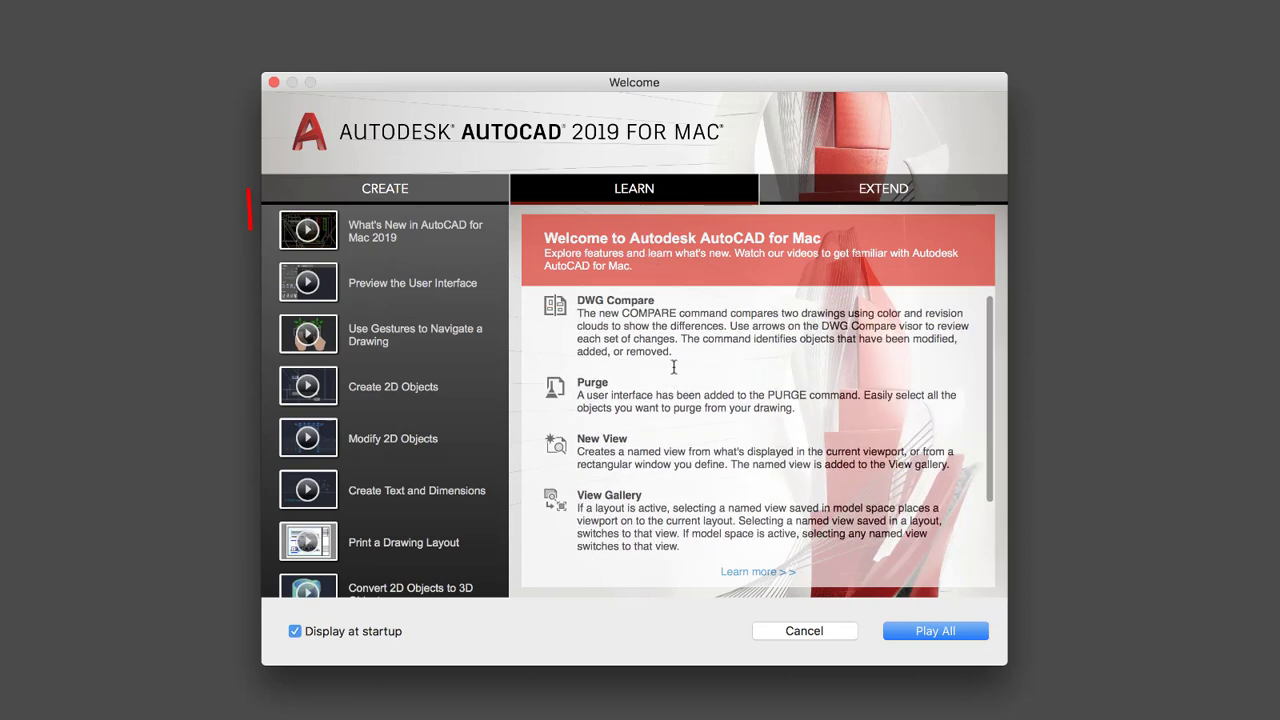
{"action": "left_click", "coordinate": [392, 235]}
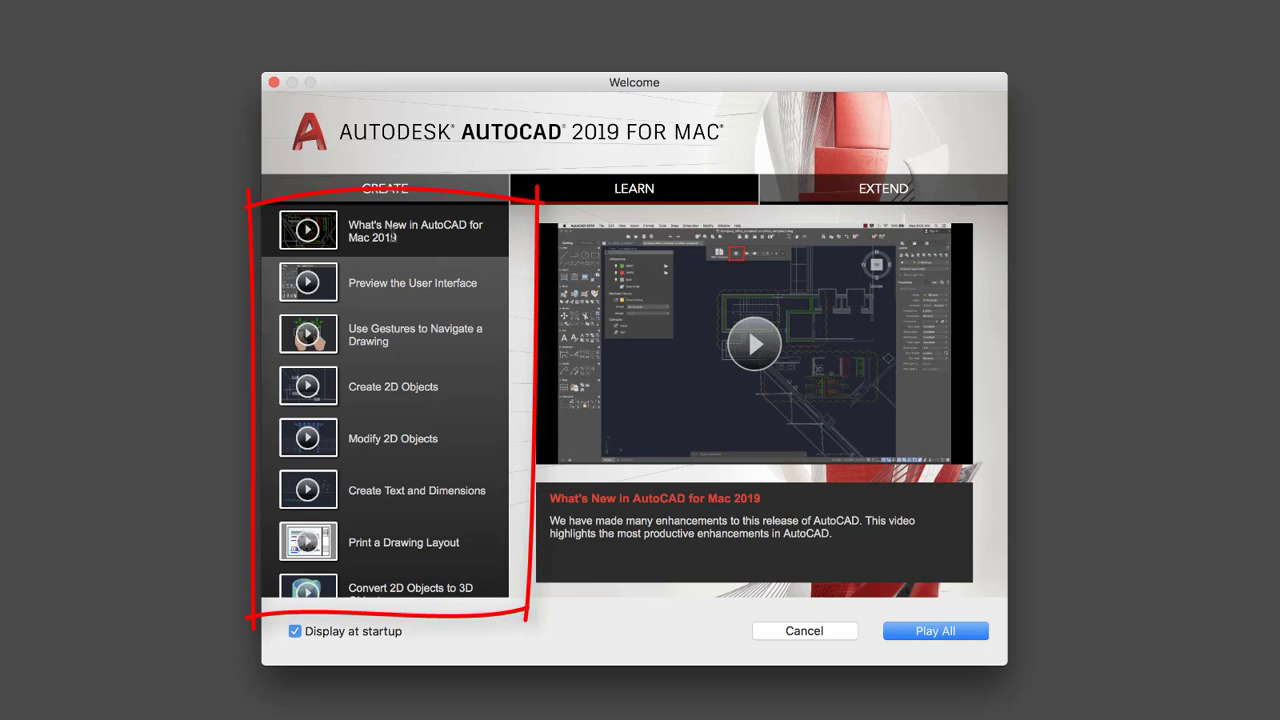
{"action": "left_click", "coordinate": [838, 196]}
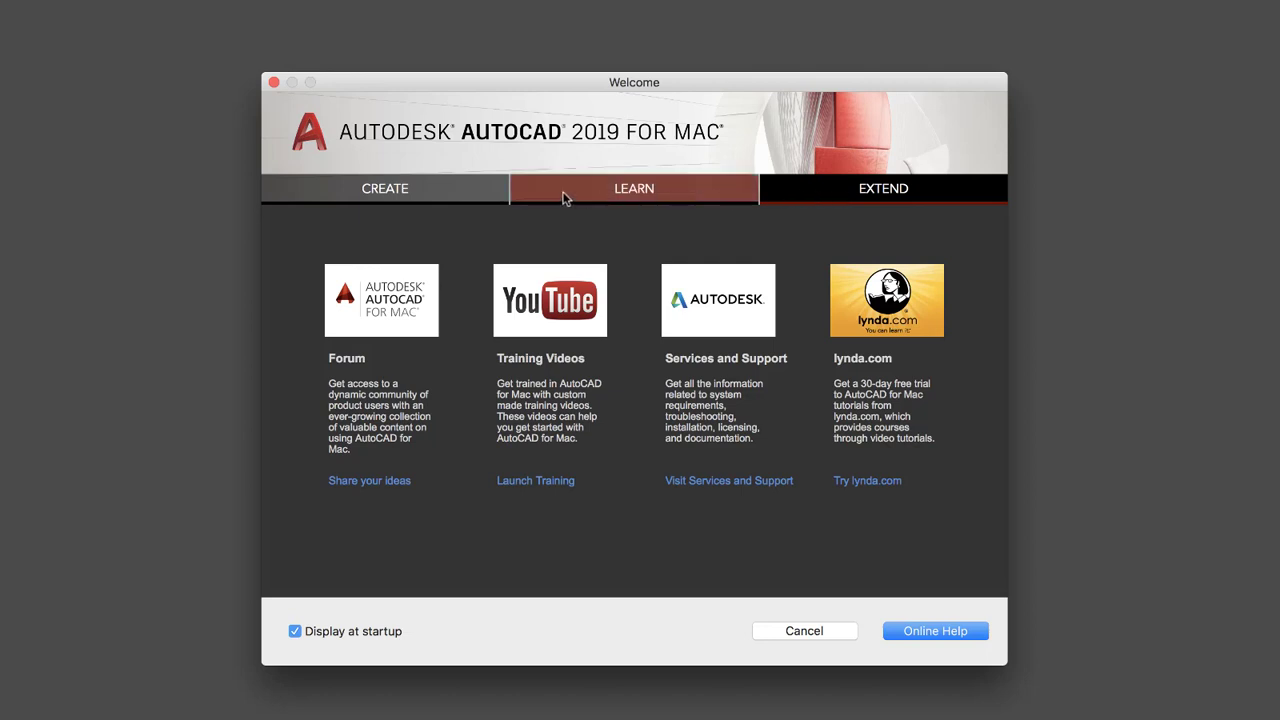
- Go back to the Create page and start a new drawing
{"action": "left_click", "coordinate": [428, 192]}
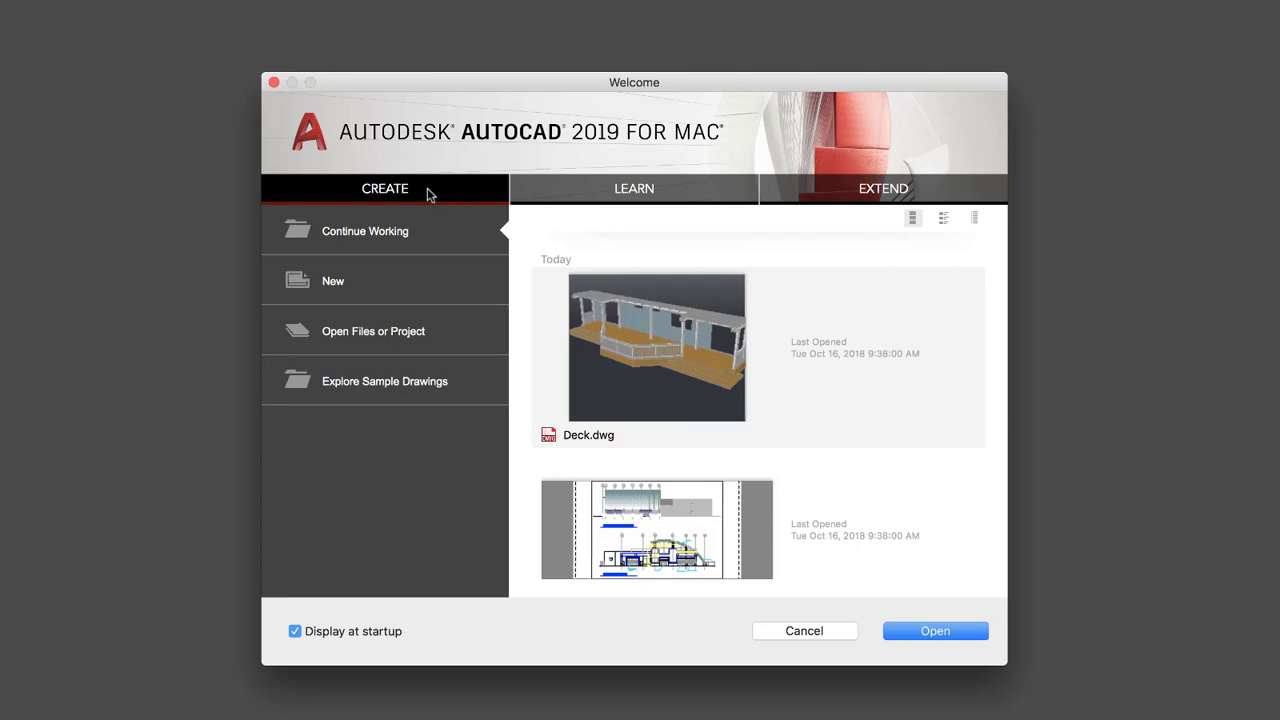
{"action": "left_click", "coordinate": [409, 283]}
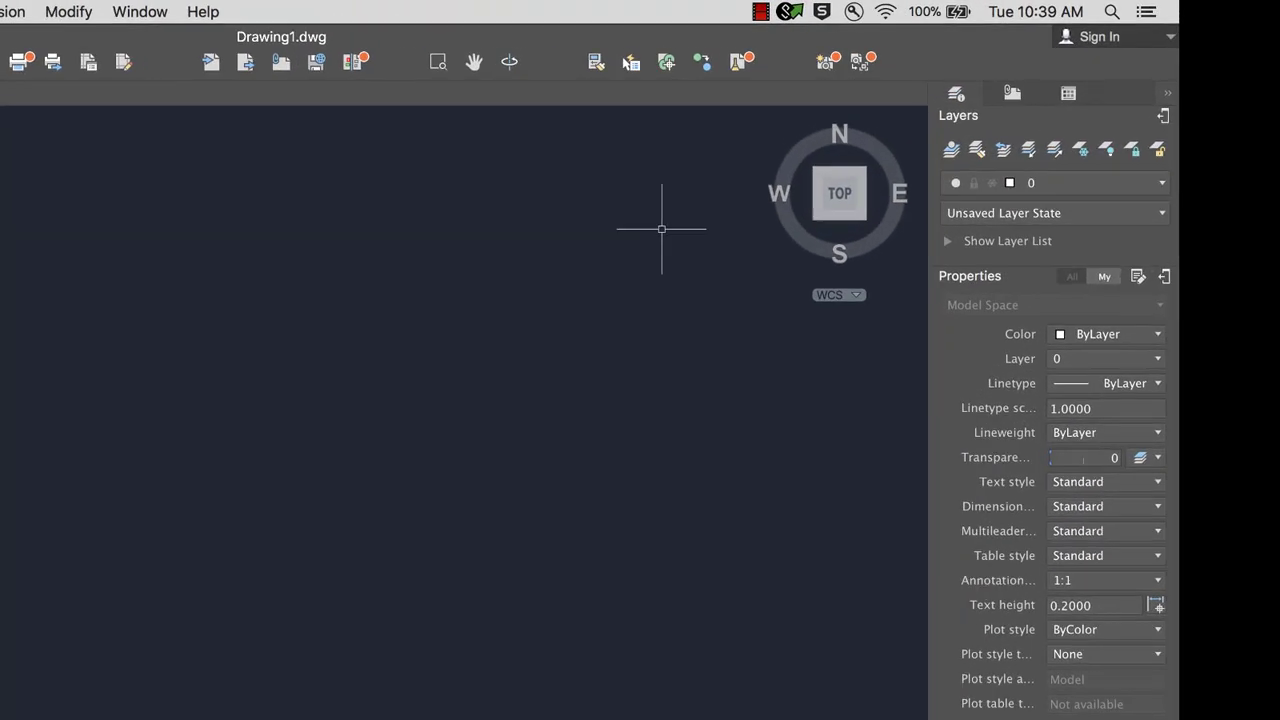
- Look over the account and license options and the application-level commands such as Preferences and Reset AutoCAD
{"action": "left_click", "coordinate": [1170, 37]}
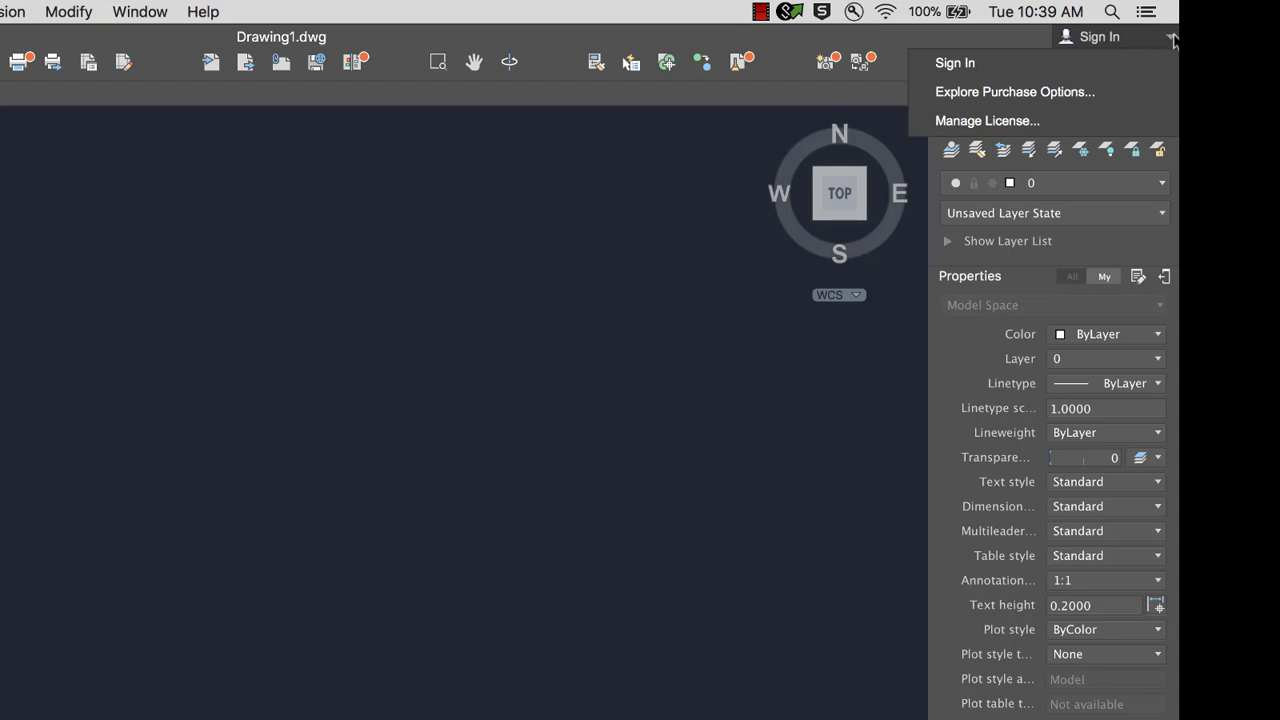
{"action": "left_click", "coordinate": [839, 45]}
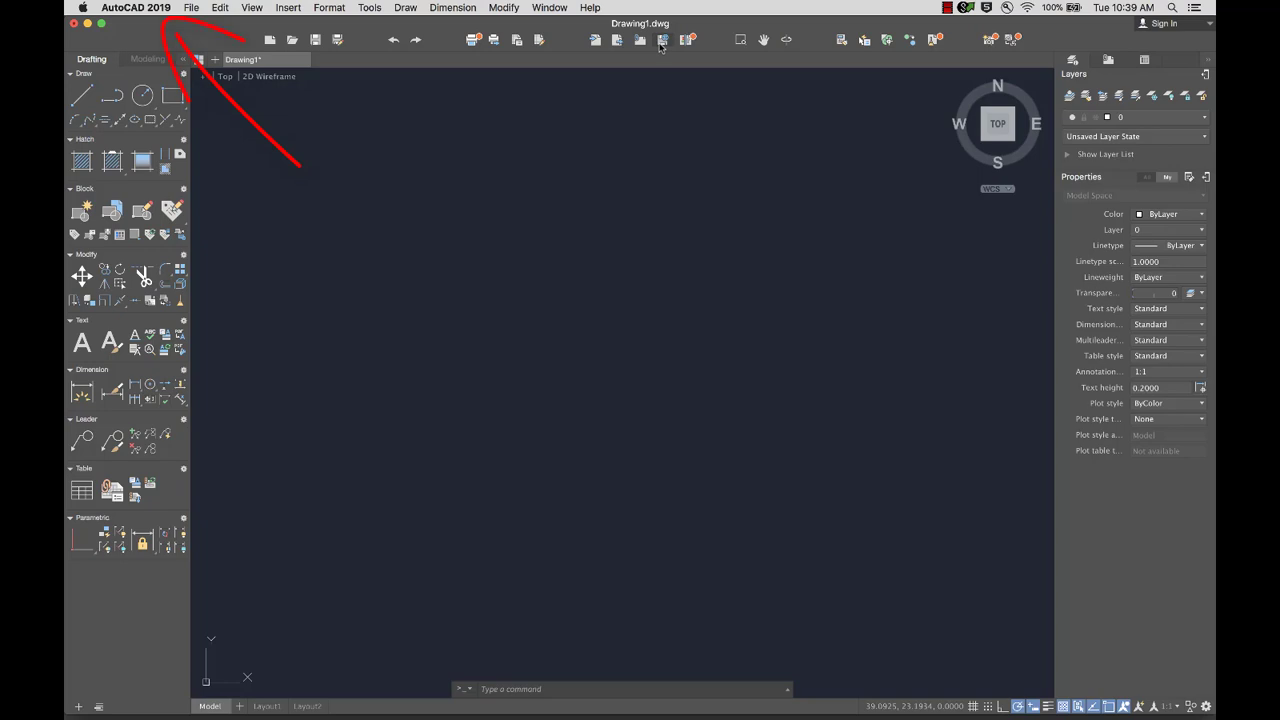
{"action": "left_click", "coordinate": [150, 12]}
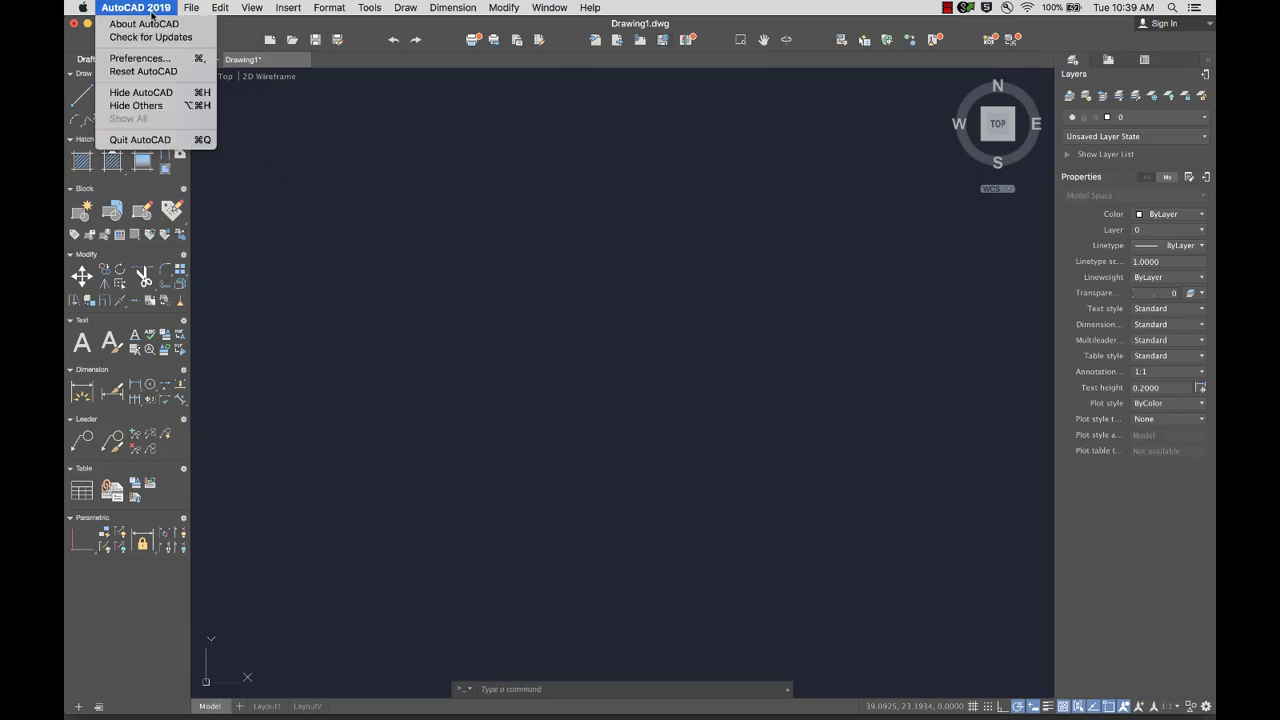
{"action": "left_click", "coordinate": [152, 14]}
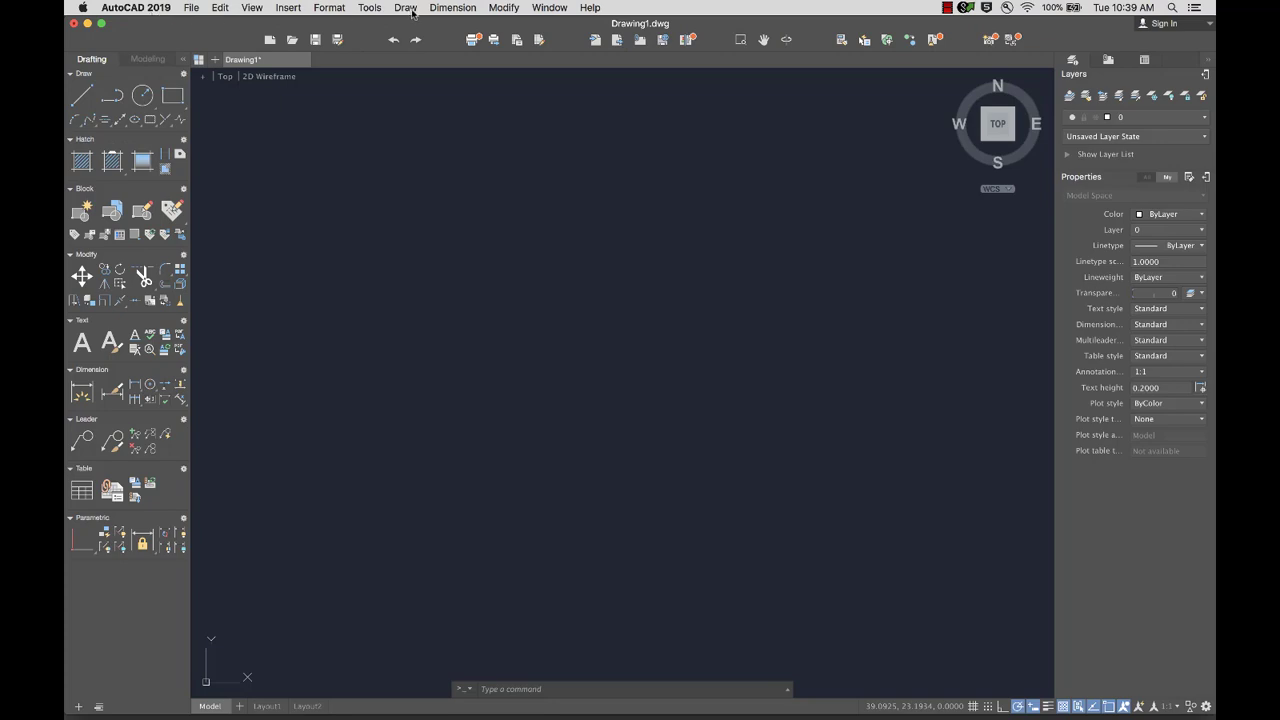
- Search the help for "c" and locate the Cut command among the menu items
{"action": "left_click", "coordinate": [590, 8]}
{"action": "type", "text": "c"}
{"action": "mouse_move", "coordinate": [678, 87]}
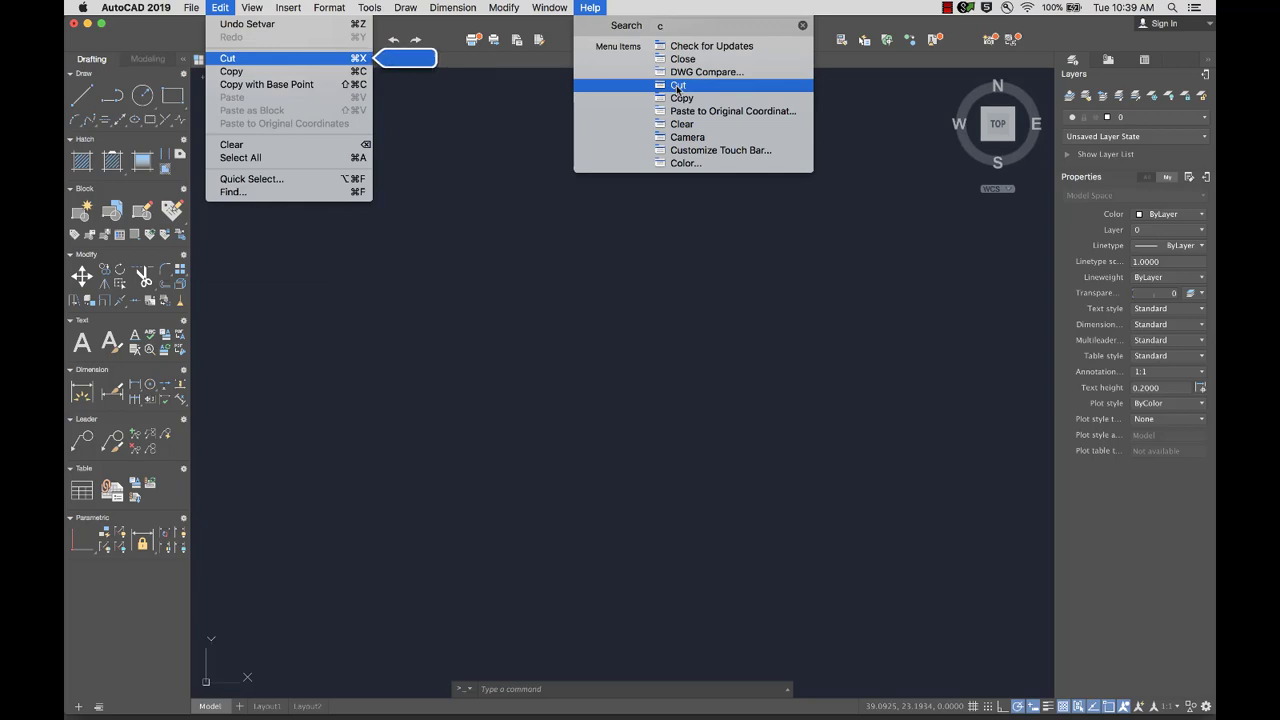
{"action": "left_click", "coordinate": [678, 87]}
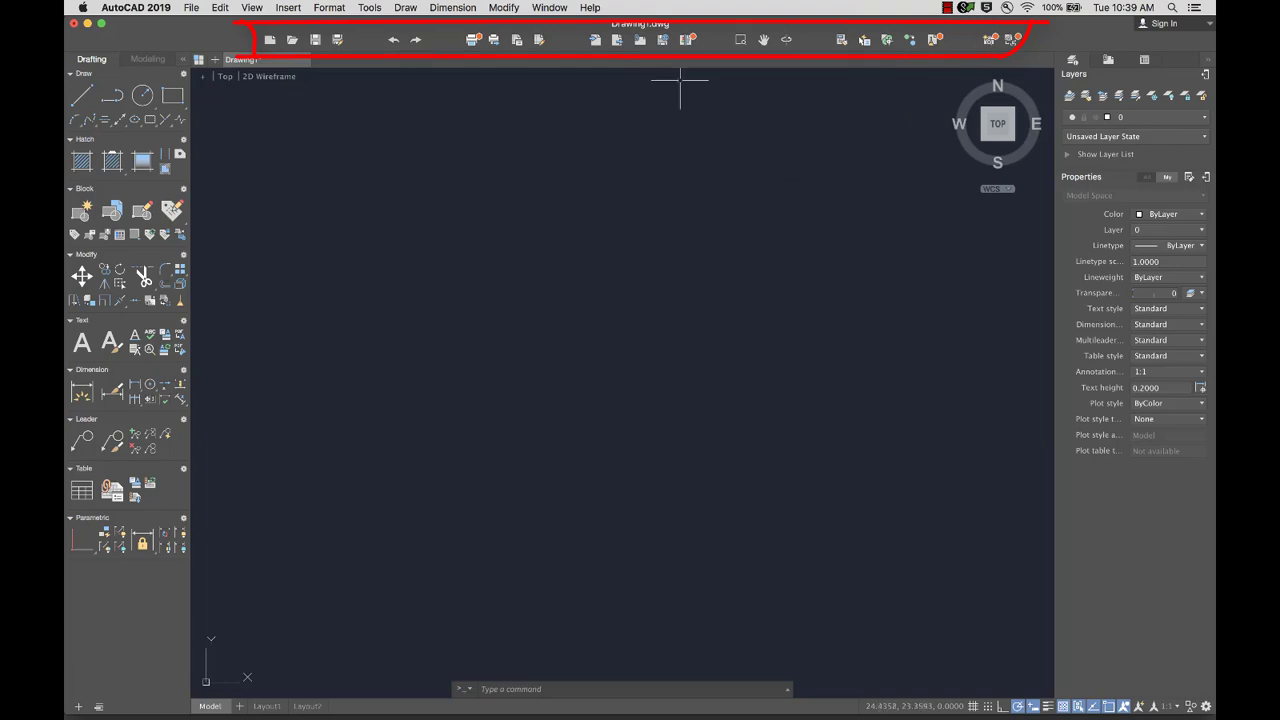
- Examine the toolbar customization options and leave the toolbar's current tool set in place
{"action": "right_click", "coordinate": [715, 44]}
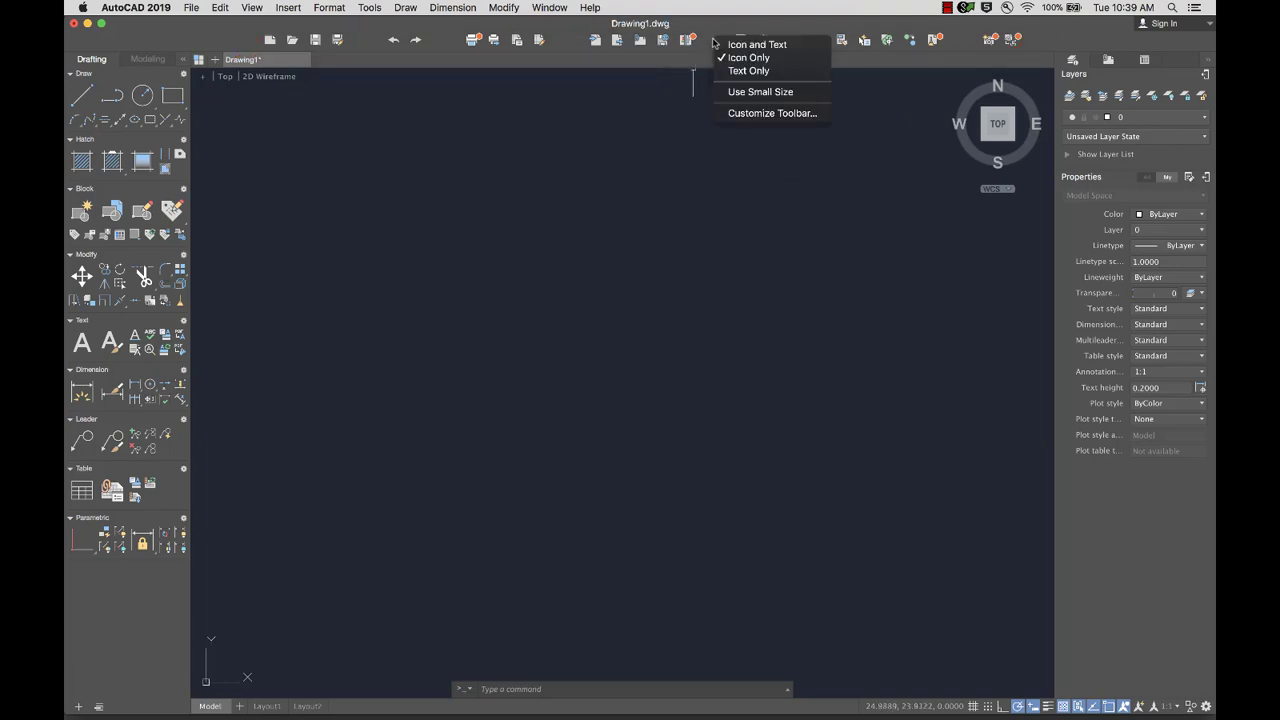
{"action": "left_click", "coordinate": [745, 113]}
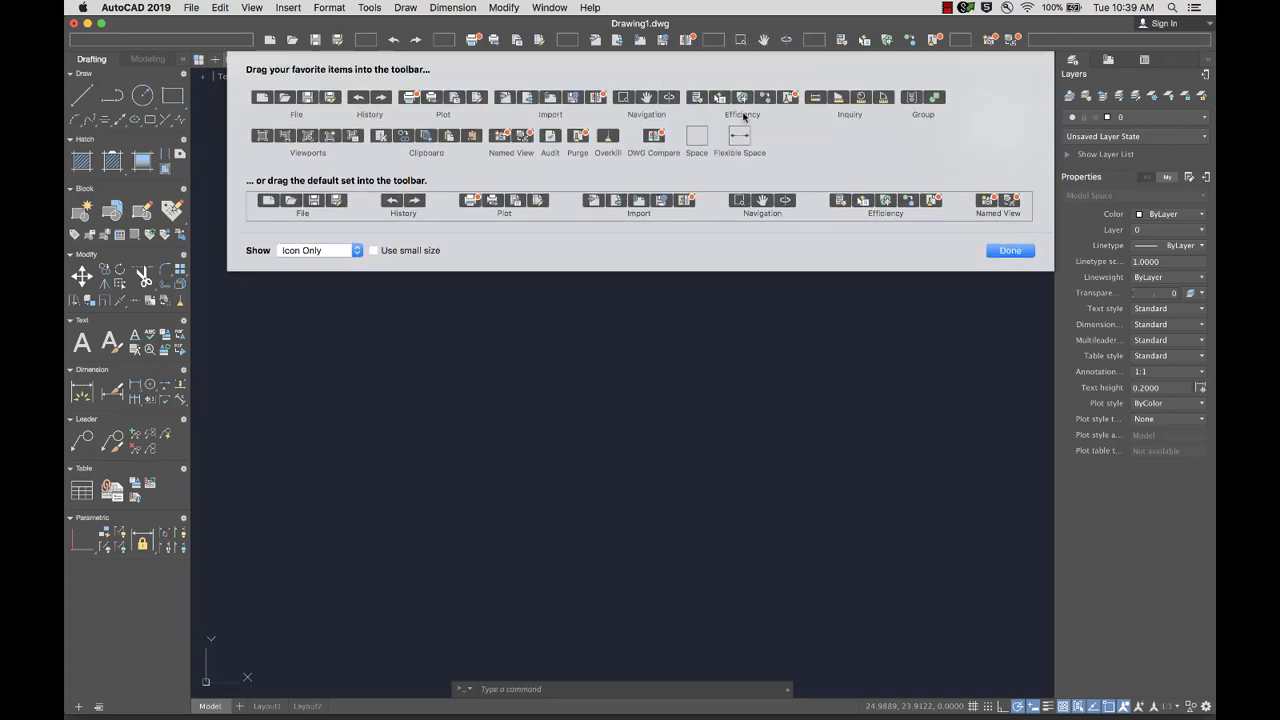
{"action": "left_click", "coordinate": [1011, 251]}
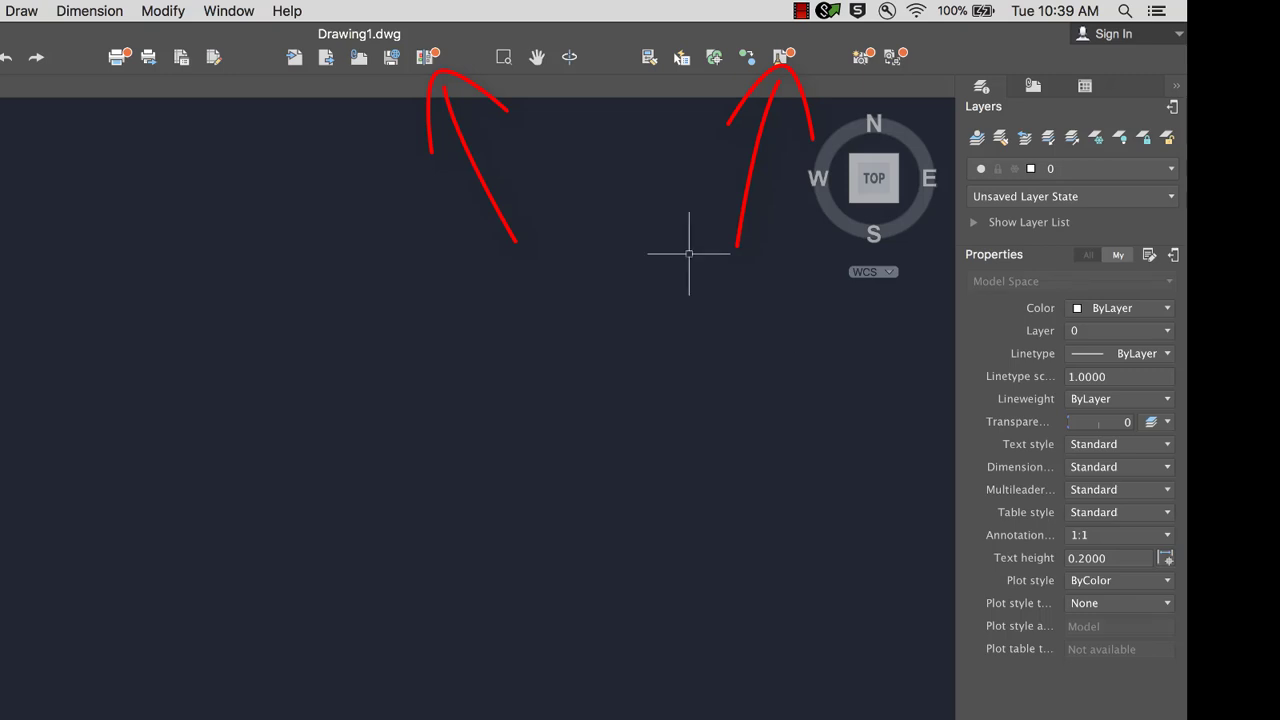
- Read the new-feature description of DWG Compare and follow its link to more information
{"action": "mouse_move", "coordinate": [438, 62]}
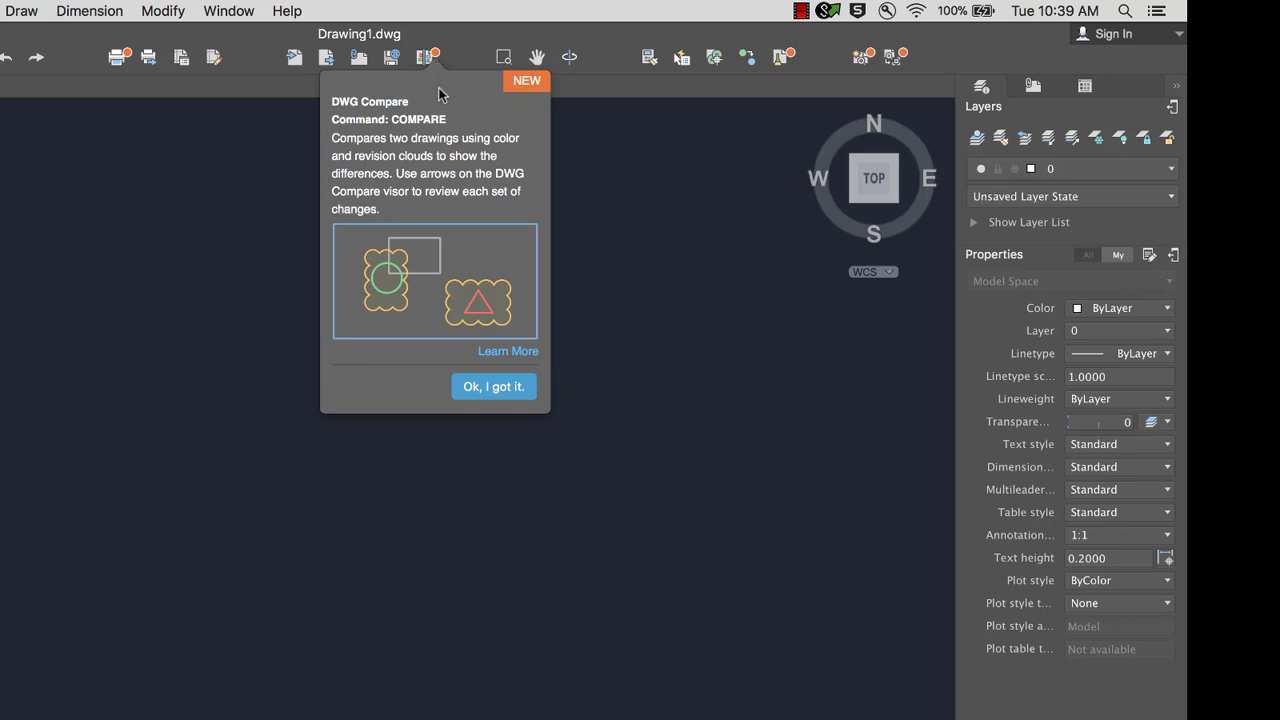
{"action": "left_click", "coordinate": [510, 351]}
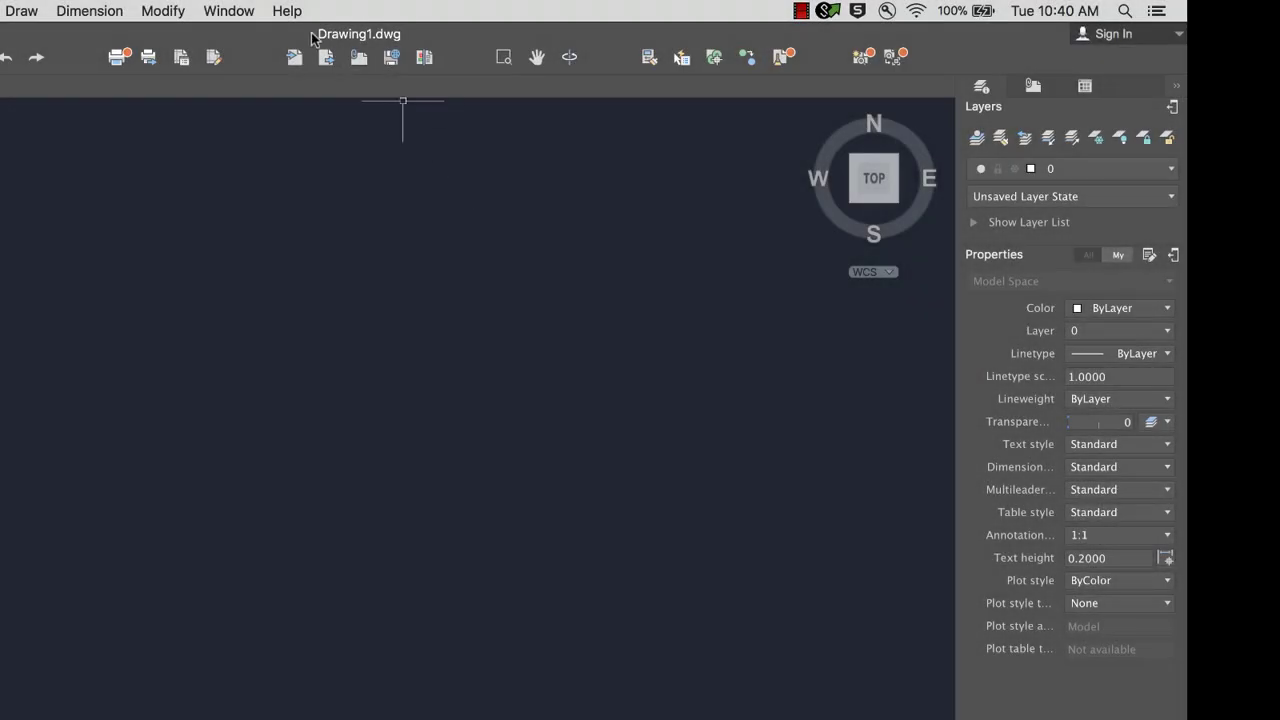
- Turn off the highlighting of new features and turn it back on
{"action": "left_click", "coordinate": [287, 11]}
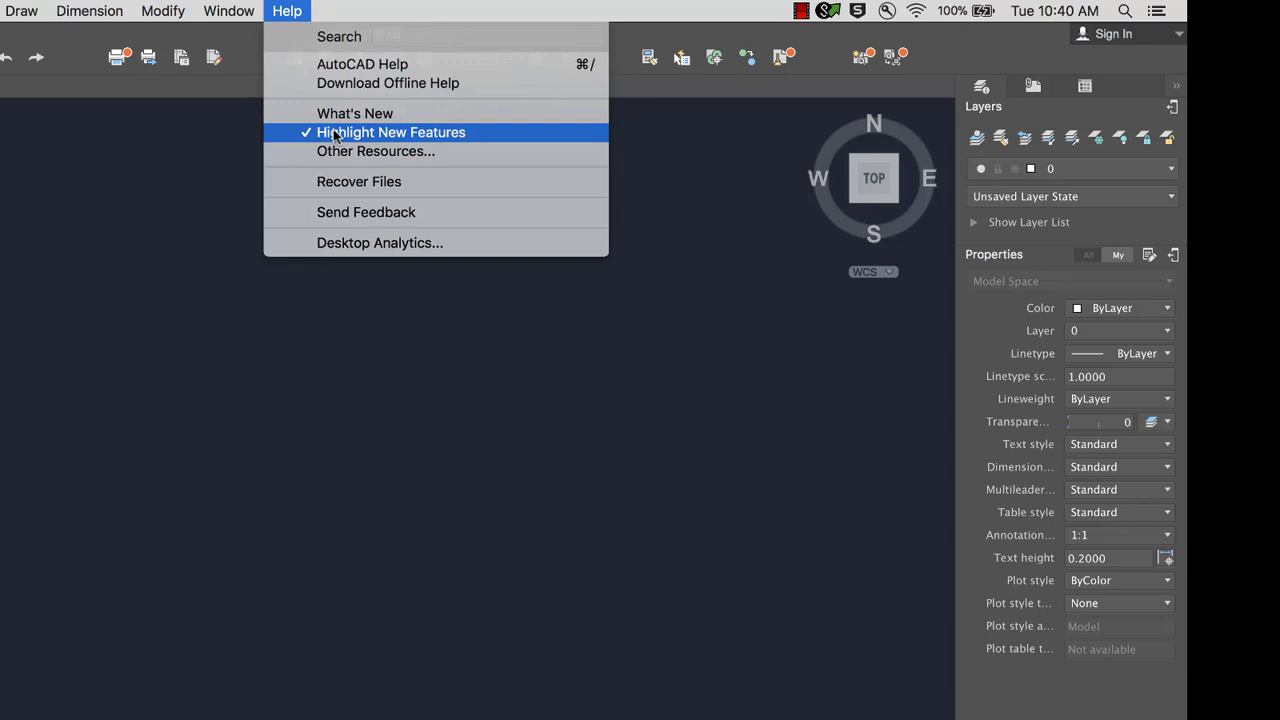
{"action": "left_click", "coordinate": [335, 133]}
{"action": "left_click", "coordinate": [288, 12]}
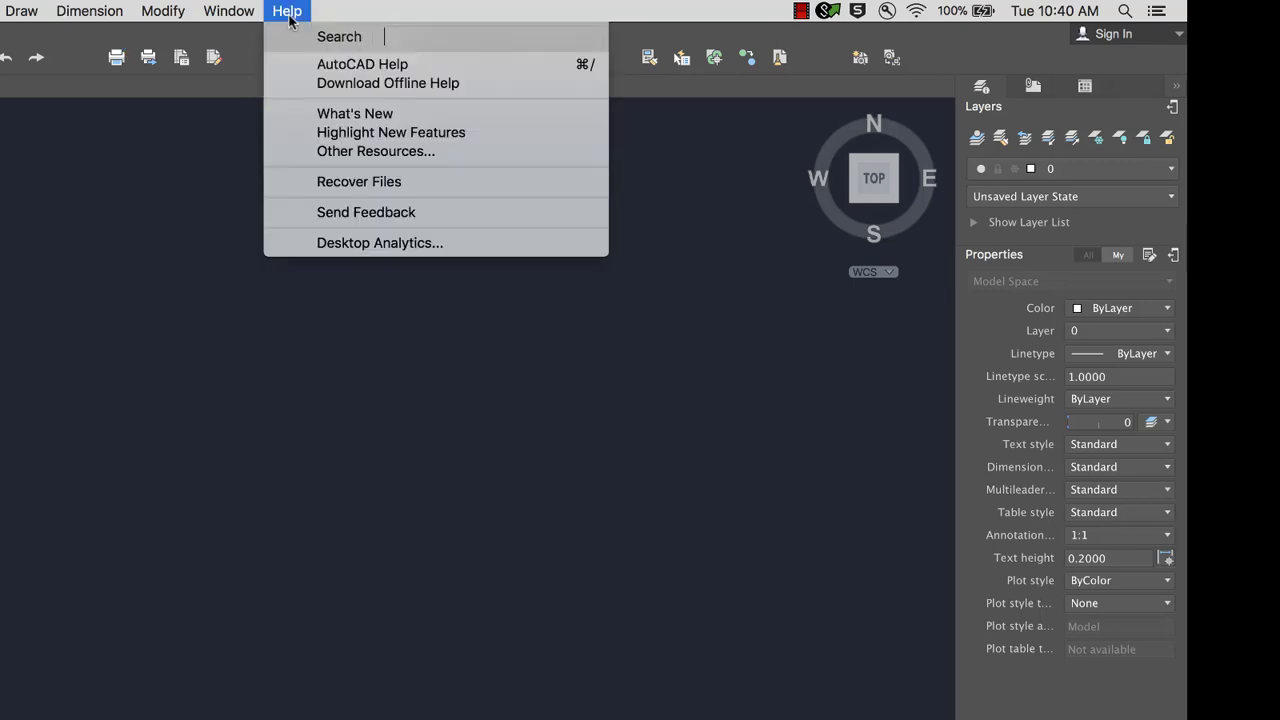
{"action": "left_click", "coordinate": [342, 133]}
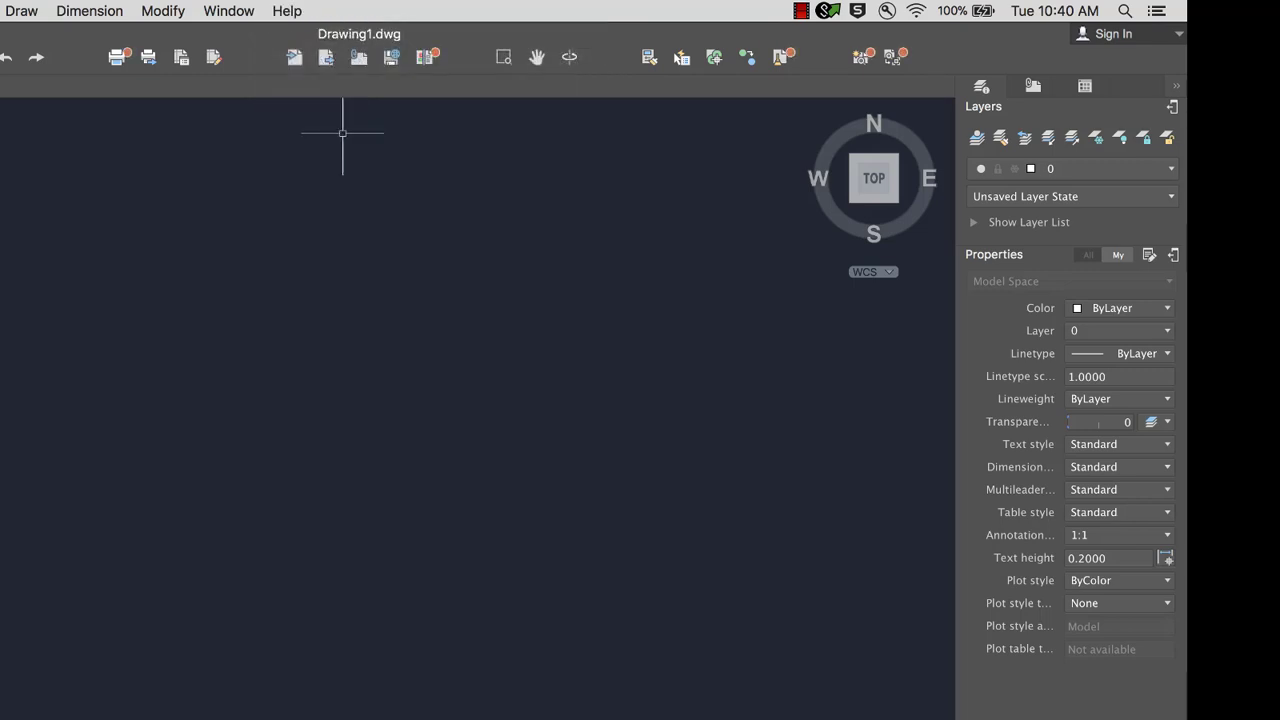
- Look up the SHOWNEWSTATE system variable by entering "shownew" as a command
{"action": "type", "text": "shown"}
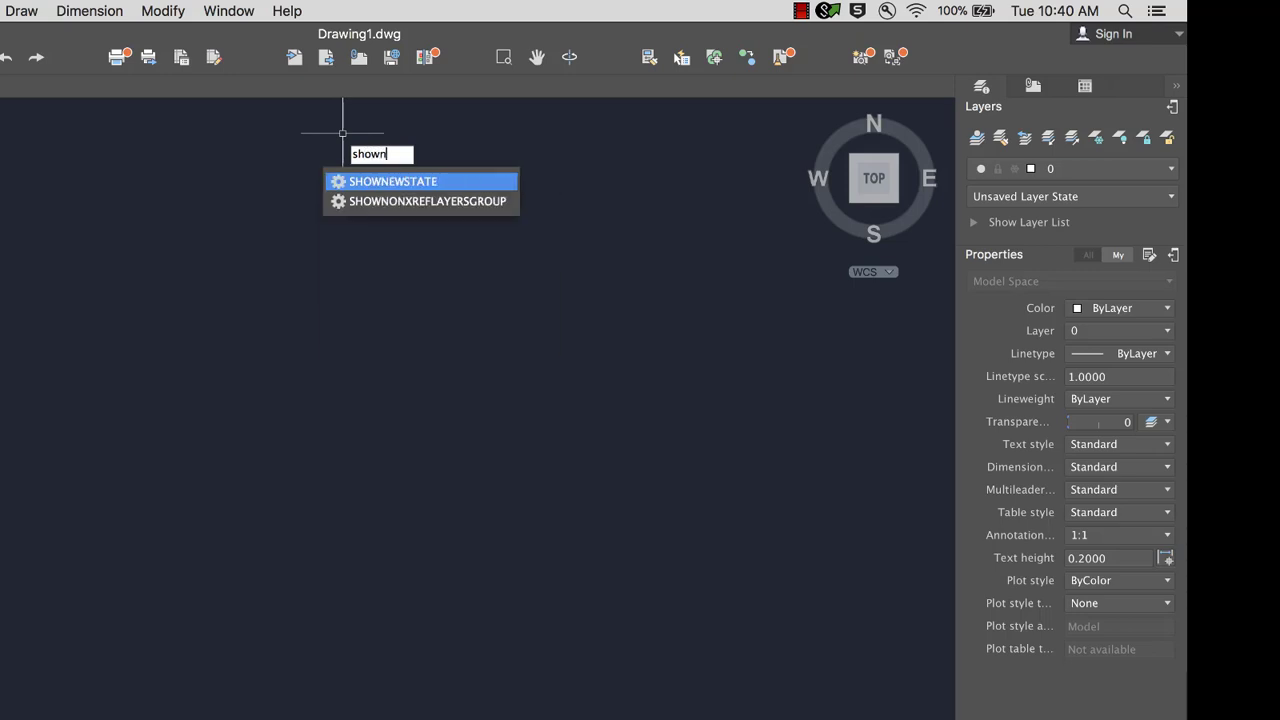
{"action": "type", "text": "ew"}
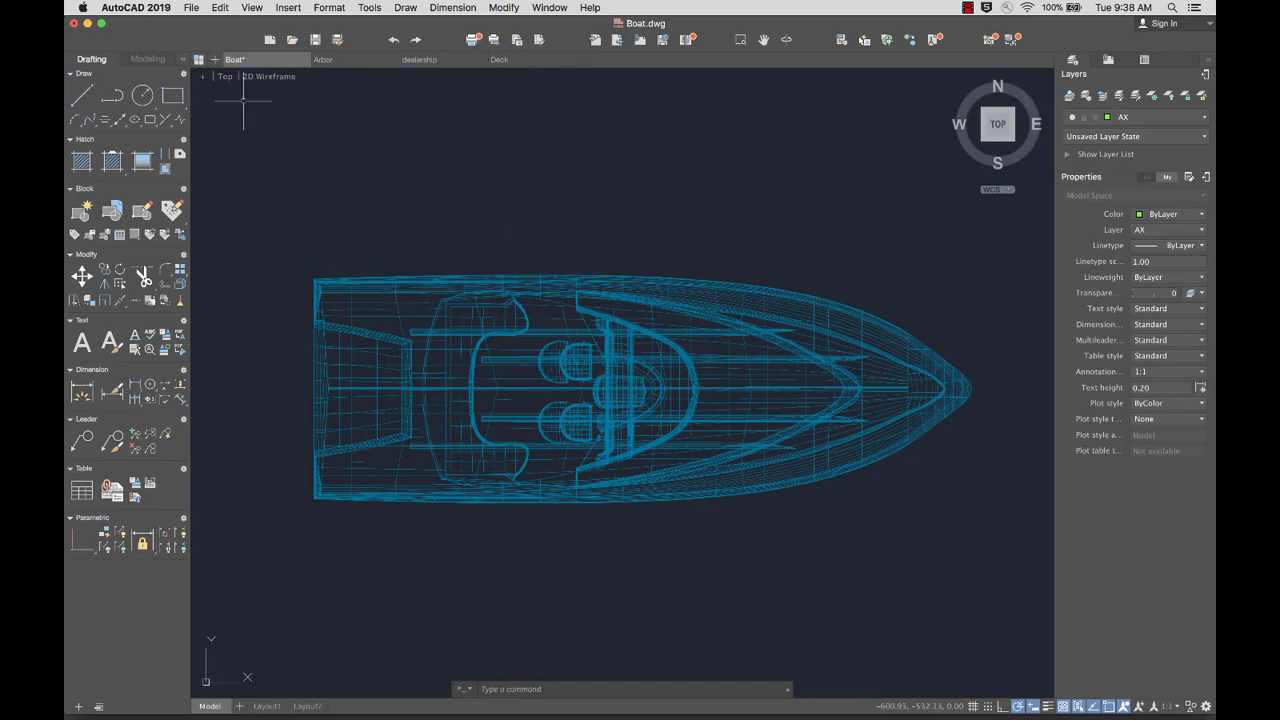
- Preview the layouts of dealership.dwg in the overview of open drawings, and close the overview
{"action": "left_click", "coordinate": [199, 61]}
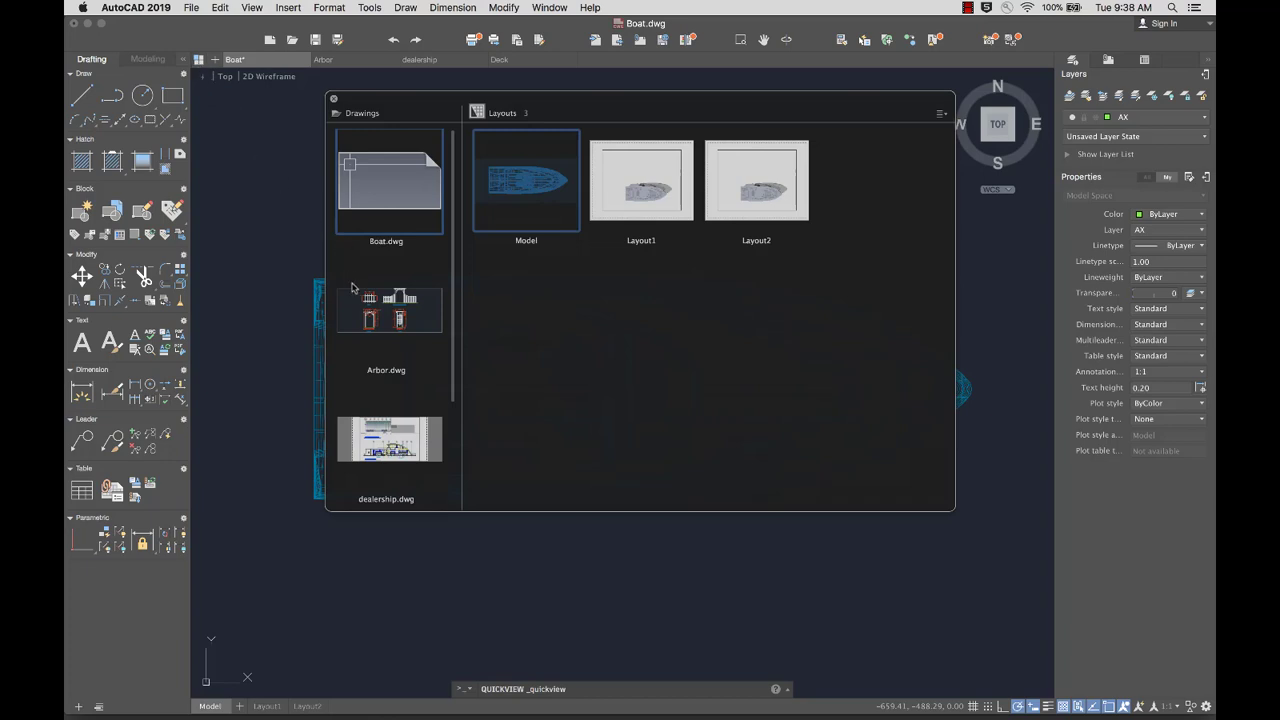
{"action": "left_click", "coordinate": [401, 442]}
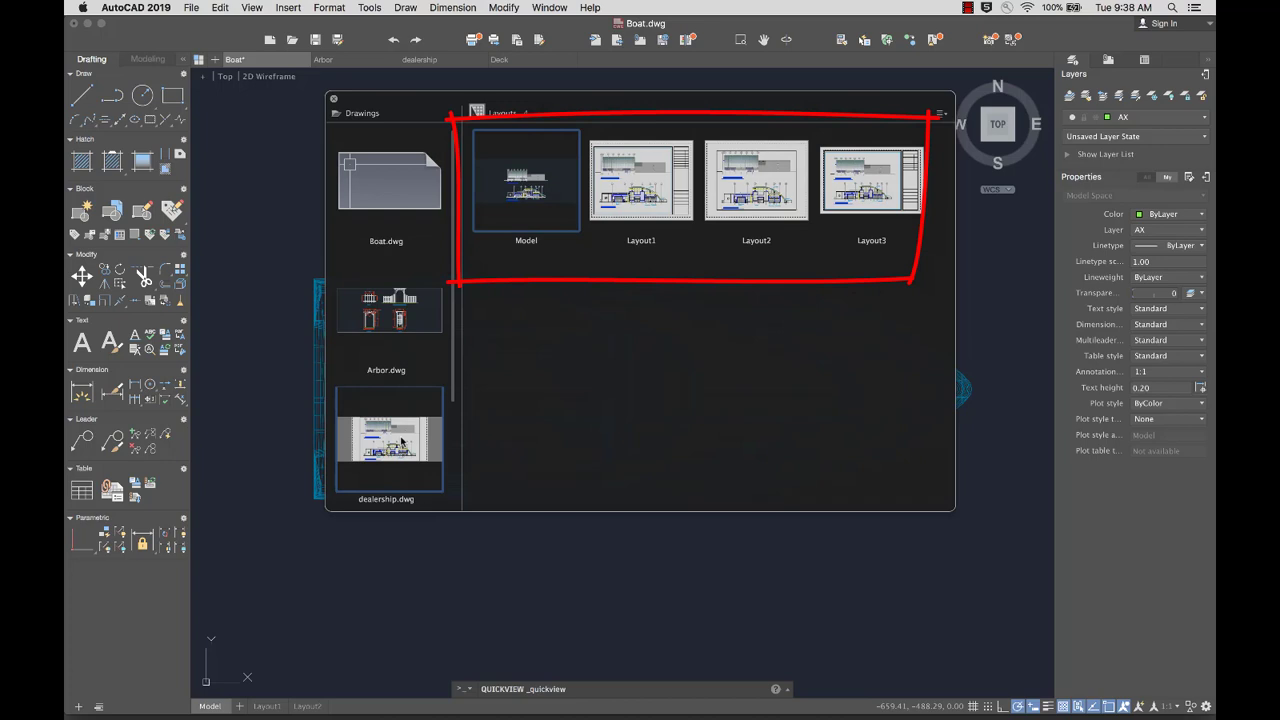
{"action": "left_click", "coordinate": [333, 99]}
- Look over the file actions offered for the open Boat drawing, such as saving, closing and copying its file path
{"action": "right_click", "coordinate": [267, 63]}
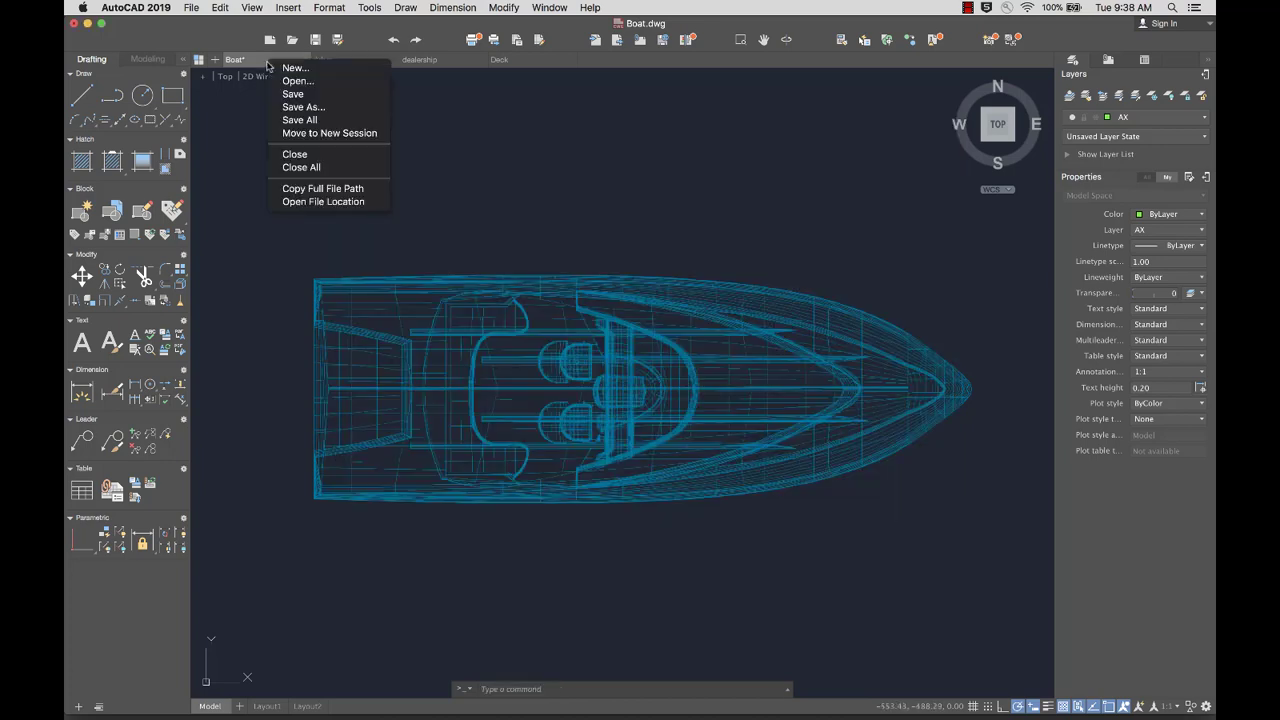
{"action": "key", "text": "Escape"}
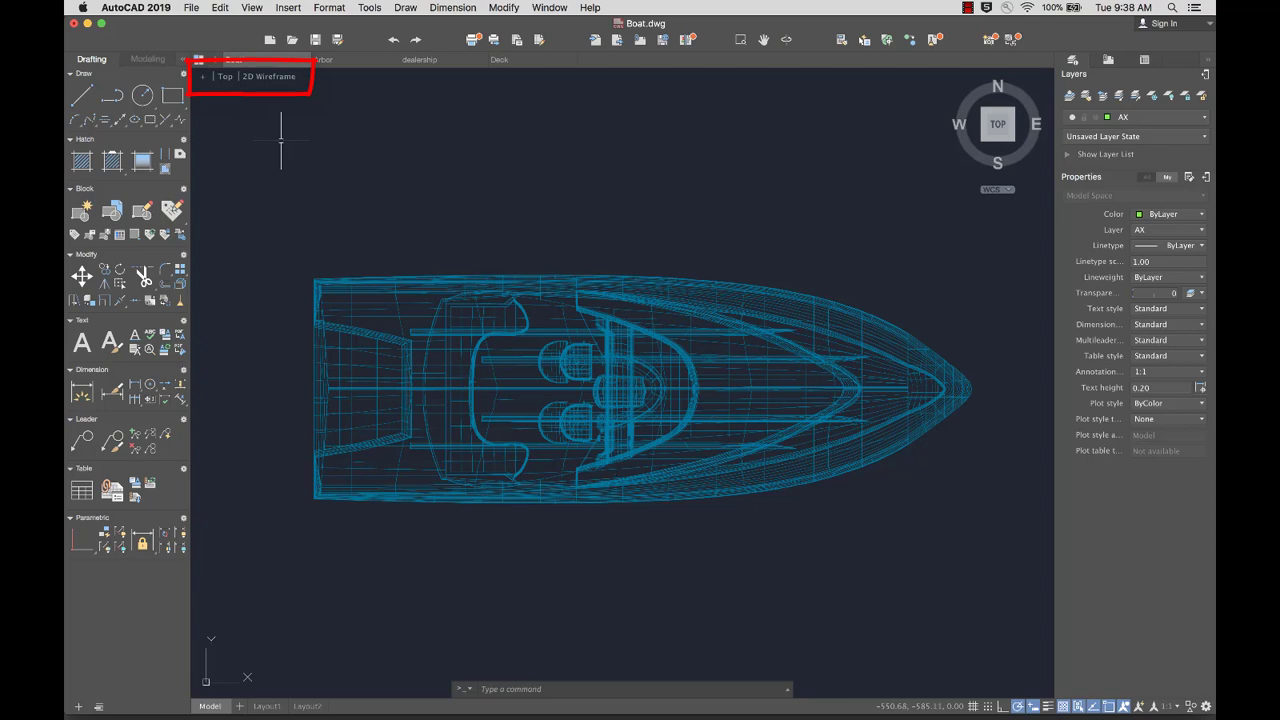
- Split the Boat drawing's model space into the Three: Right viewport configuration
{"action": "left_click", "coordinate": [202, 78]}
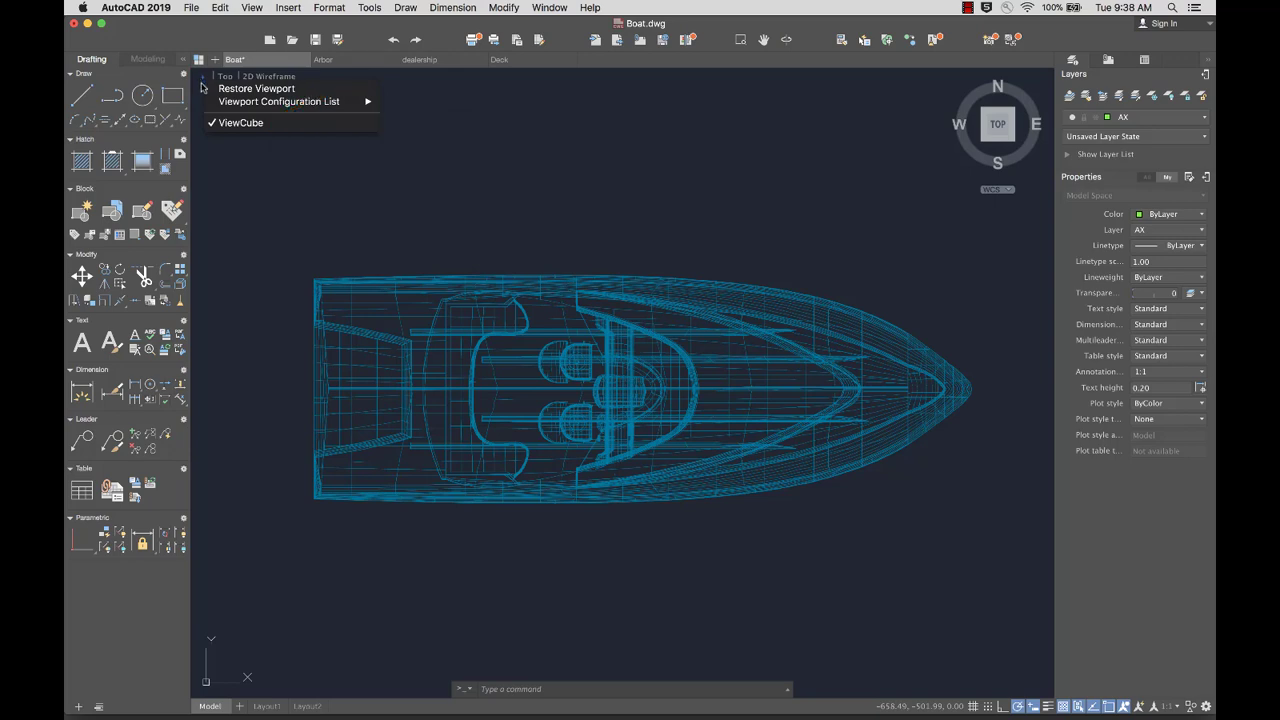
{"action": "mouse_move", "coordinate": [226, 102]}
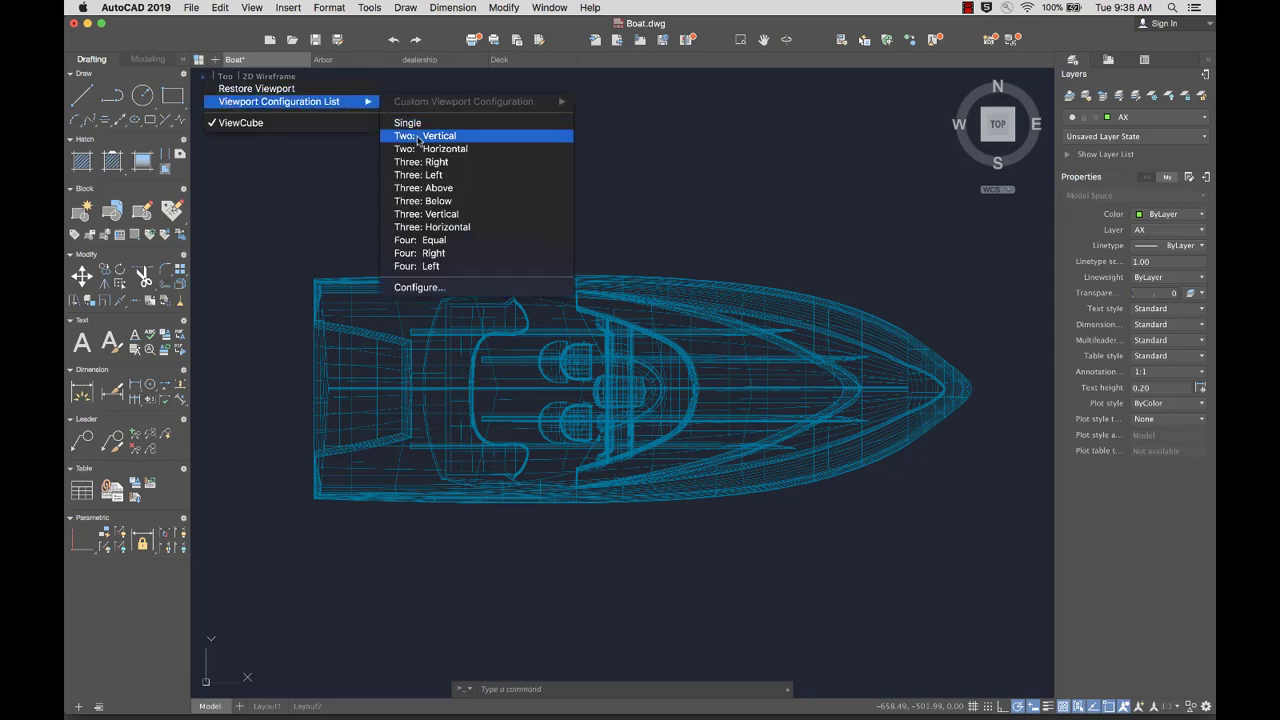
{"action": "left_click", "coordinate": [436, 162]}
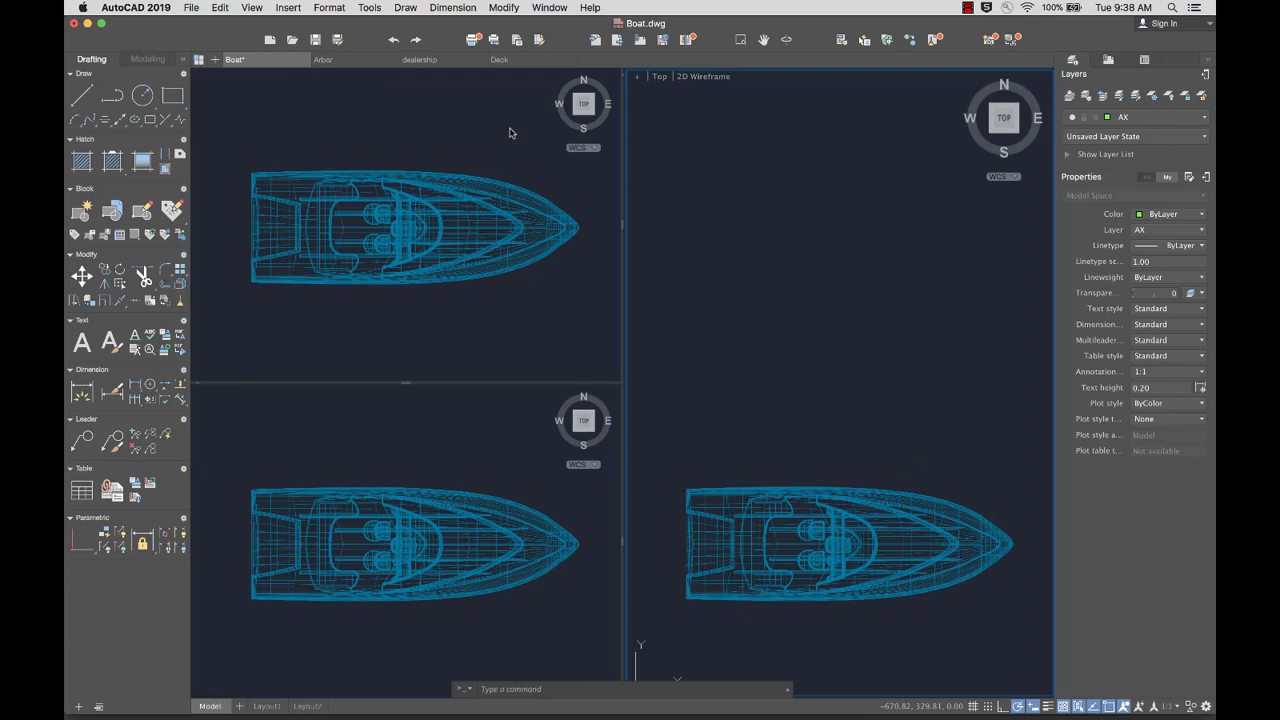
- Set the view of the large viewport to SW Isometric
{"action": "left_click", "coordinate": [659, 78]}
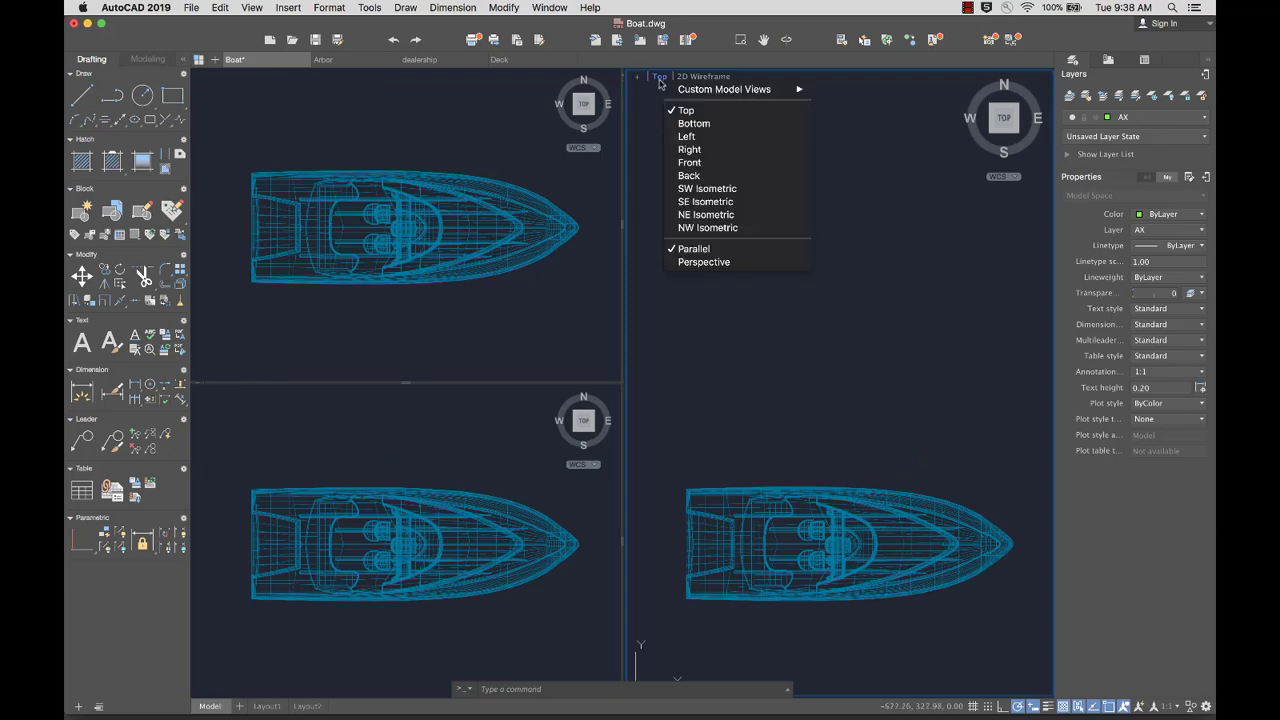
{"action": "left_click", "coordinate": [706, 189]}
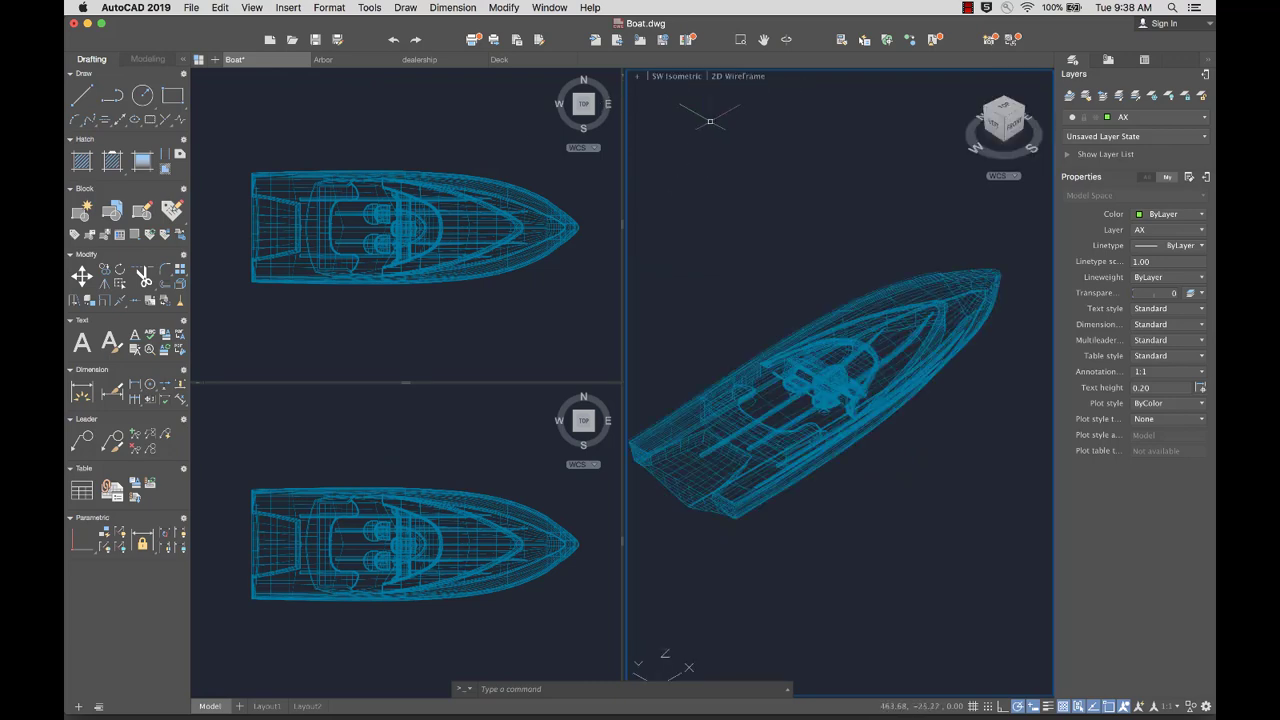
- Apply the Conceptual visual style to the large viewport and turn the boat with the ViewCube to Front and SE Isometric views
{"action": "left_click", "coordinate": [736, 78]}
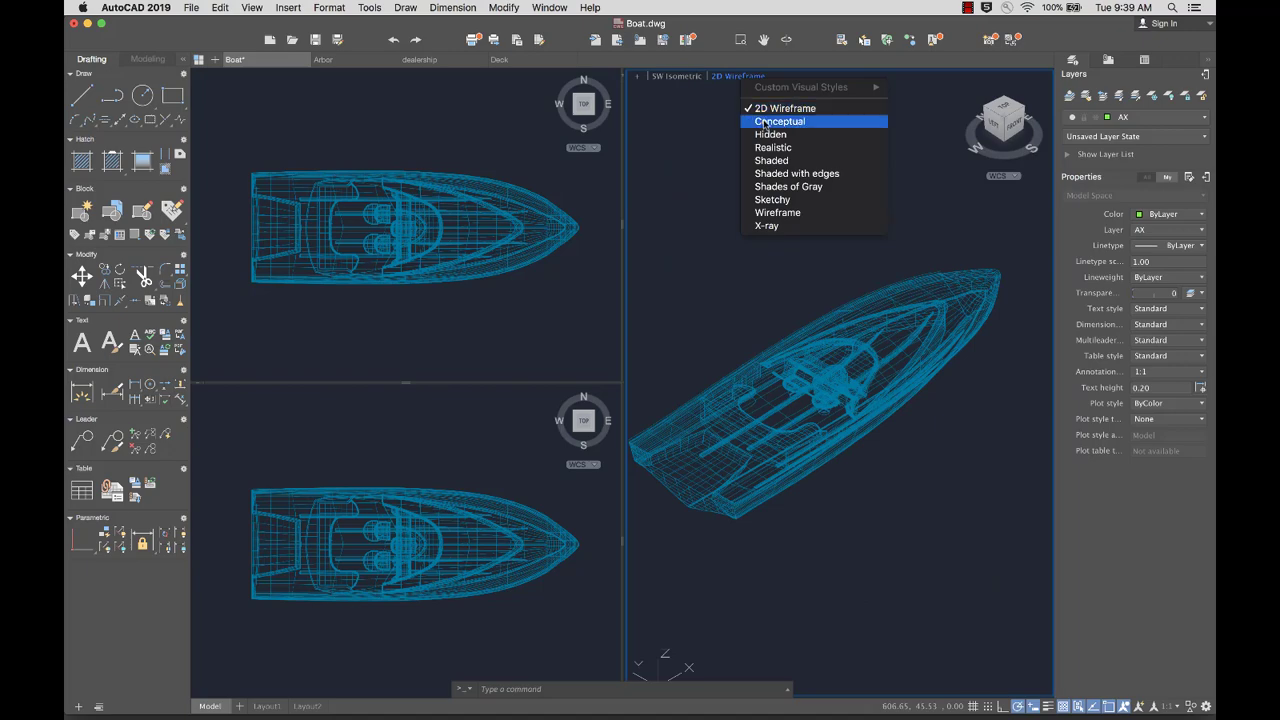
{"action": "left_click", "coordinate": [762, 119]}
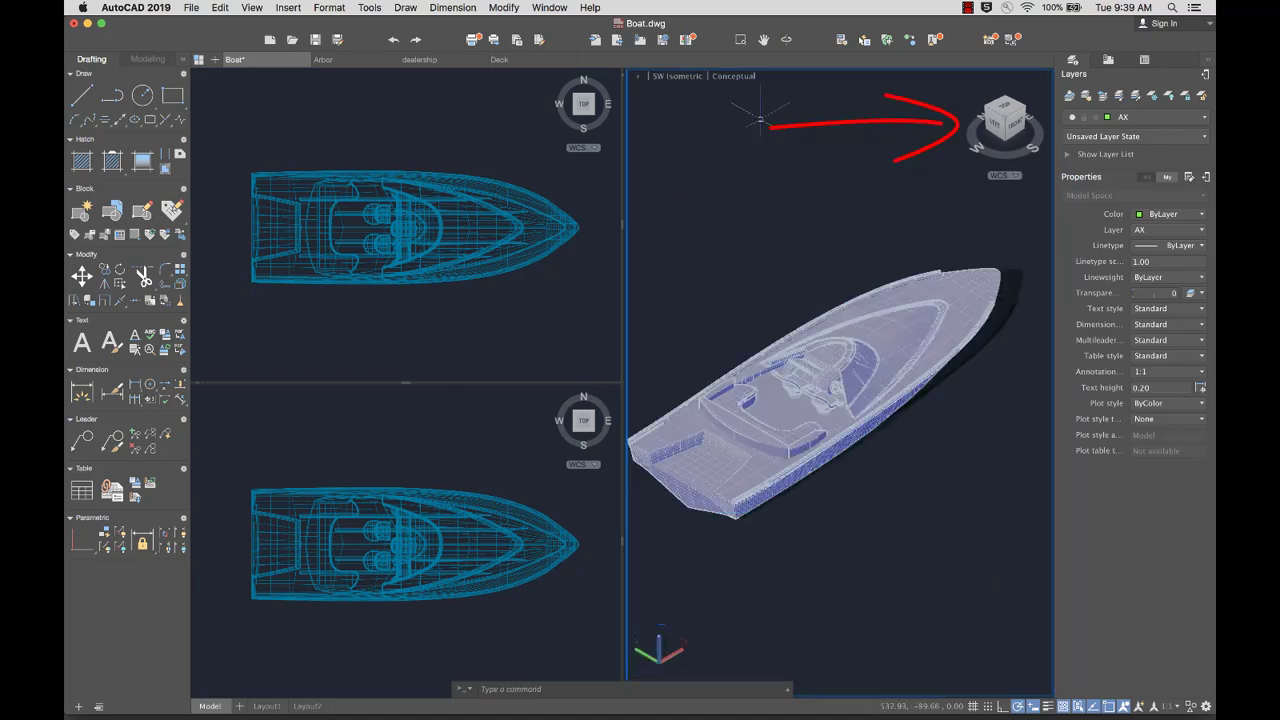
{"action": "left_click", "coordinate": [1013, 127]}
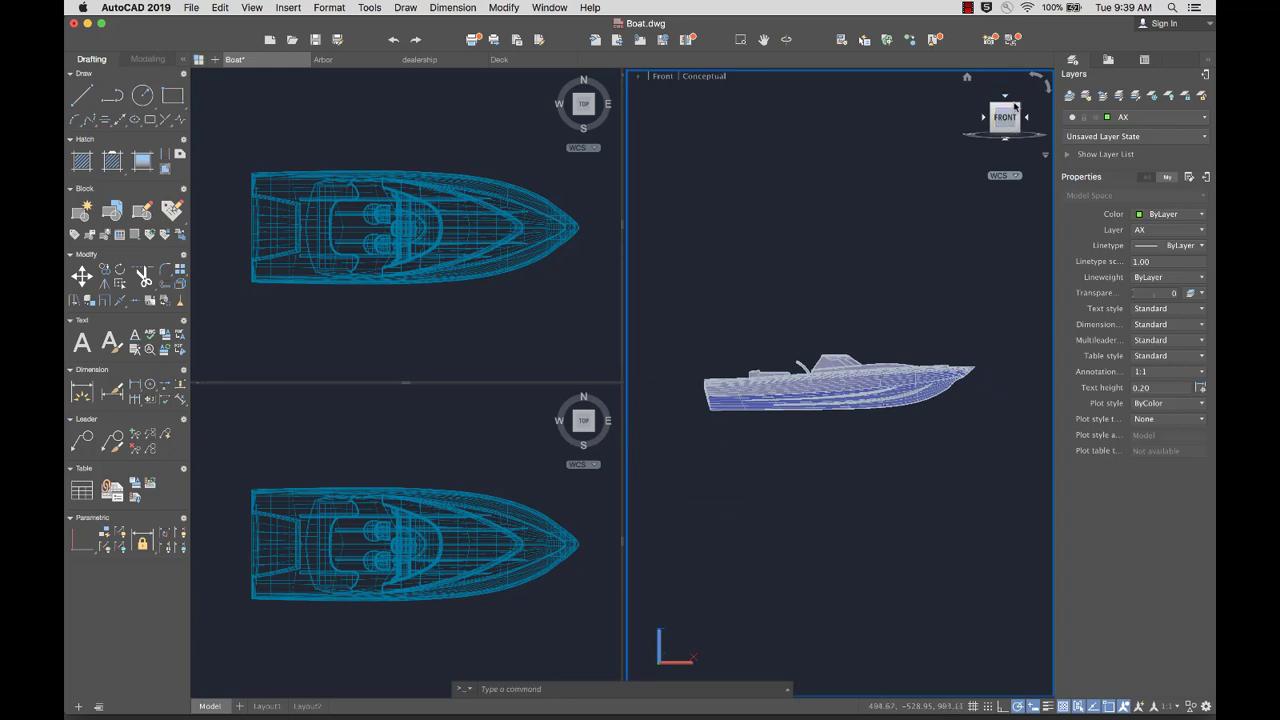
{"action": "left_click", "coordinate": [1019, 110]}
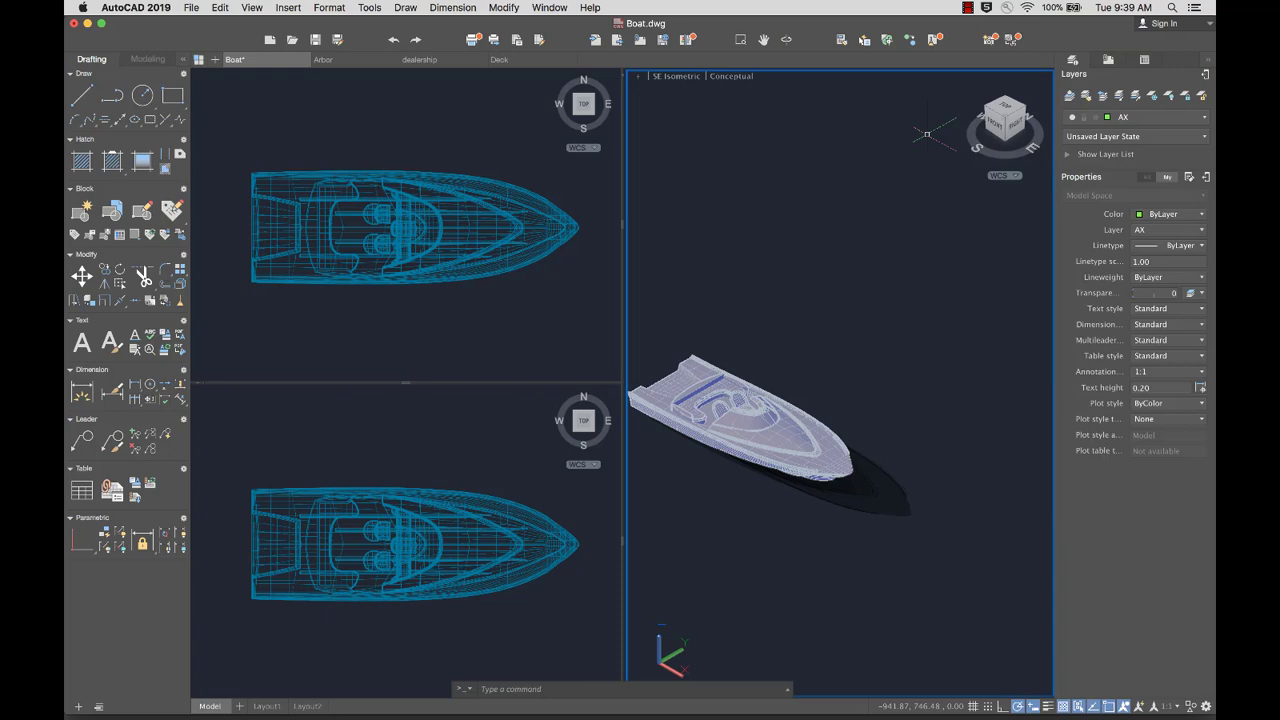
- Look at the Reference Manager palette and return to the Layers and Properties palettes
{"action": "left_click", "coordinate": [1109, 61]}
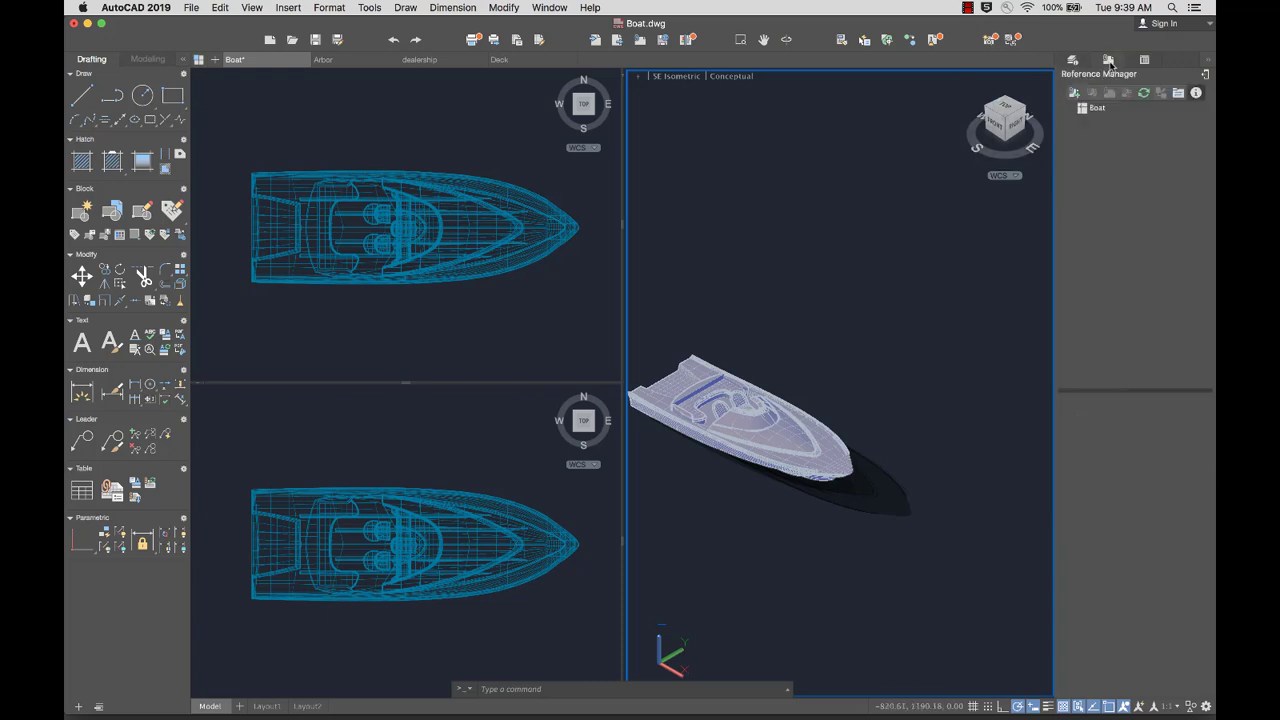
{"action": "left_click", "coordinate": [1073, 61]}
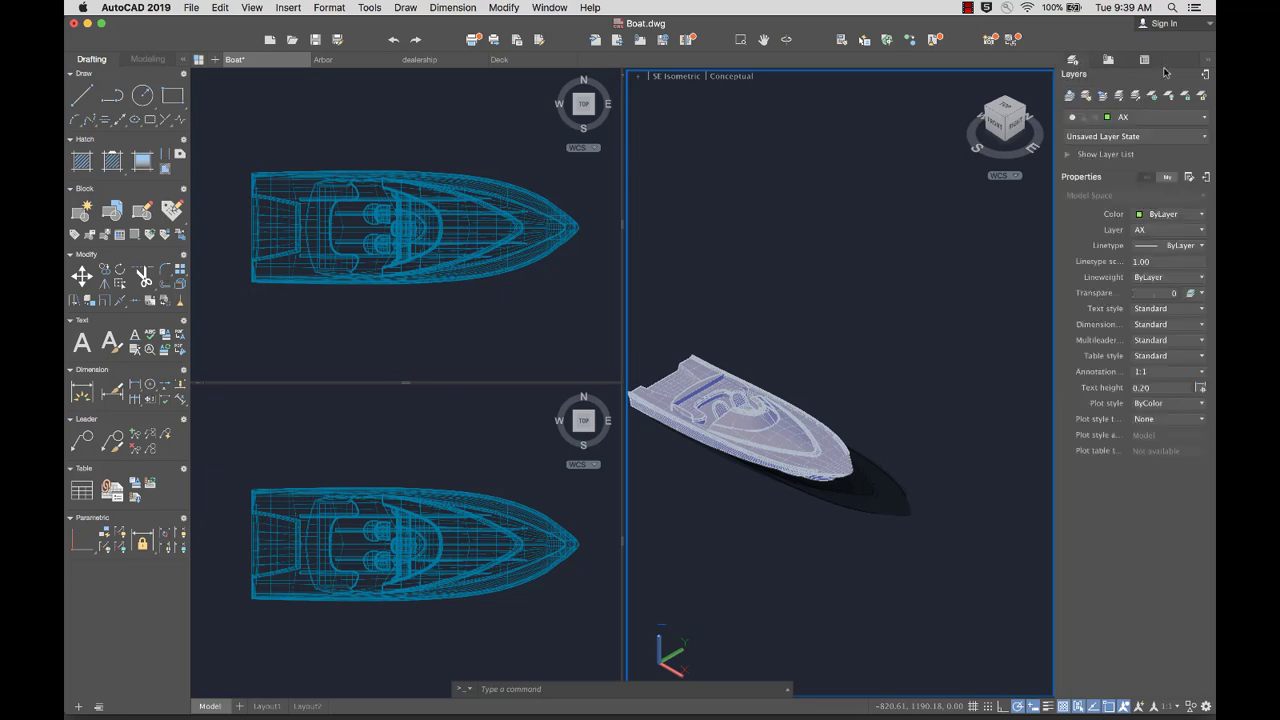
- Undock the Layers palette, move and widen it over the drawing, and dock it again above Properties
{"action": "left_click", "coordinate": [1206, 79]}
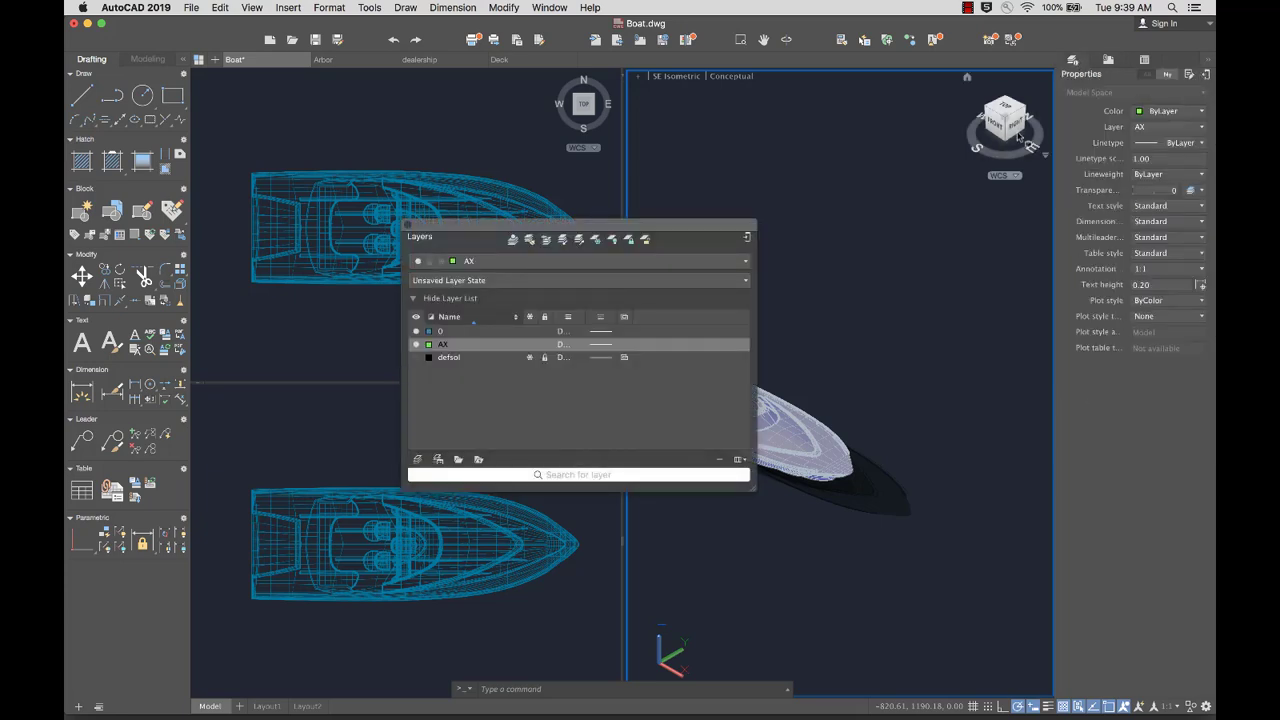
{"action": "left_click_drag", "start_coordinate": [675, 236], "coordinate": [497, 151]}
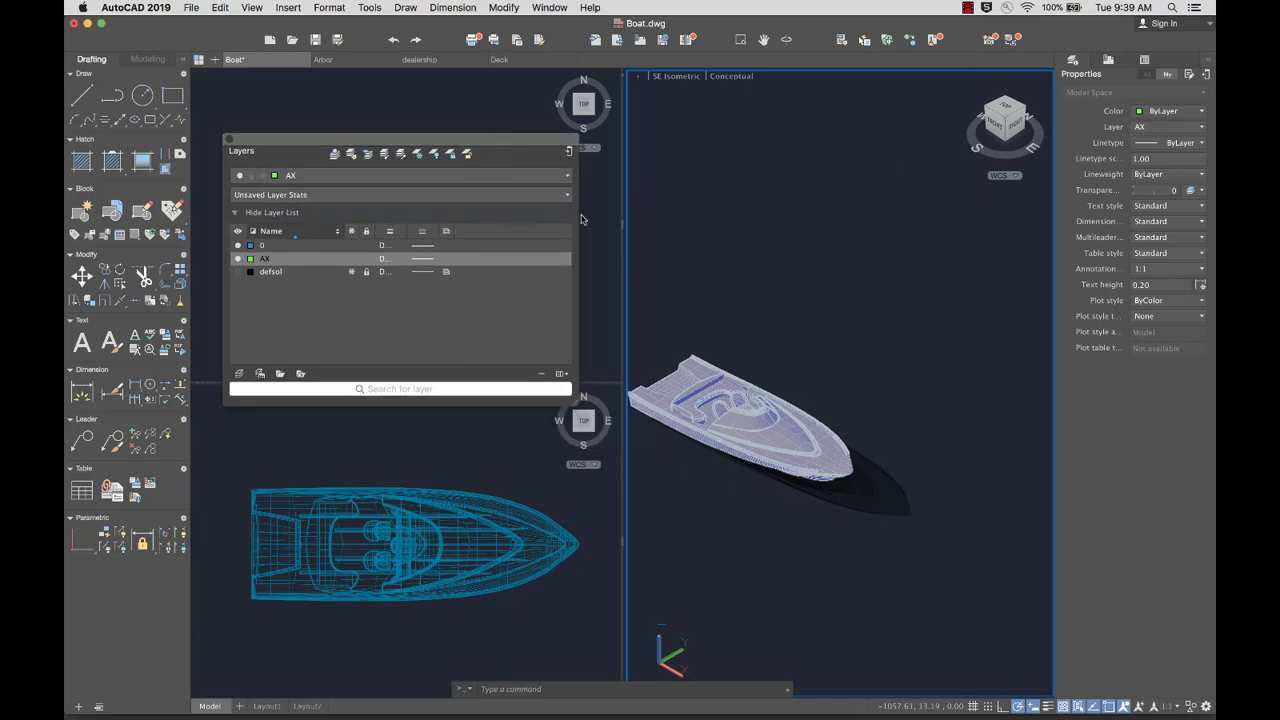
{"action": "left_click_drag", "start_coordinate": [572, 216], "coordinate": [660, 216]}
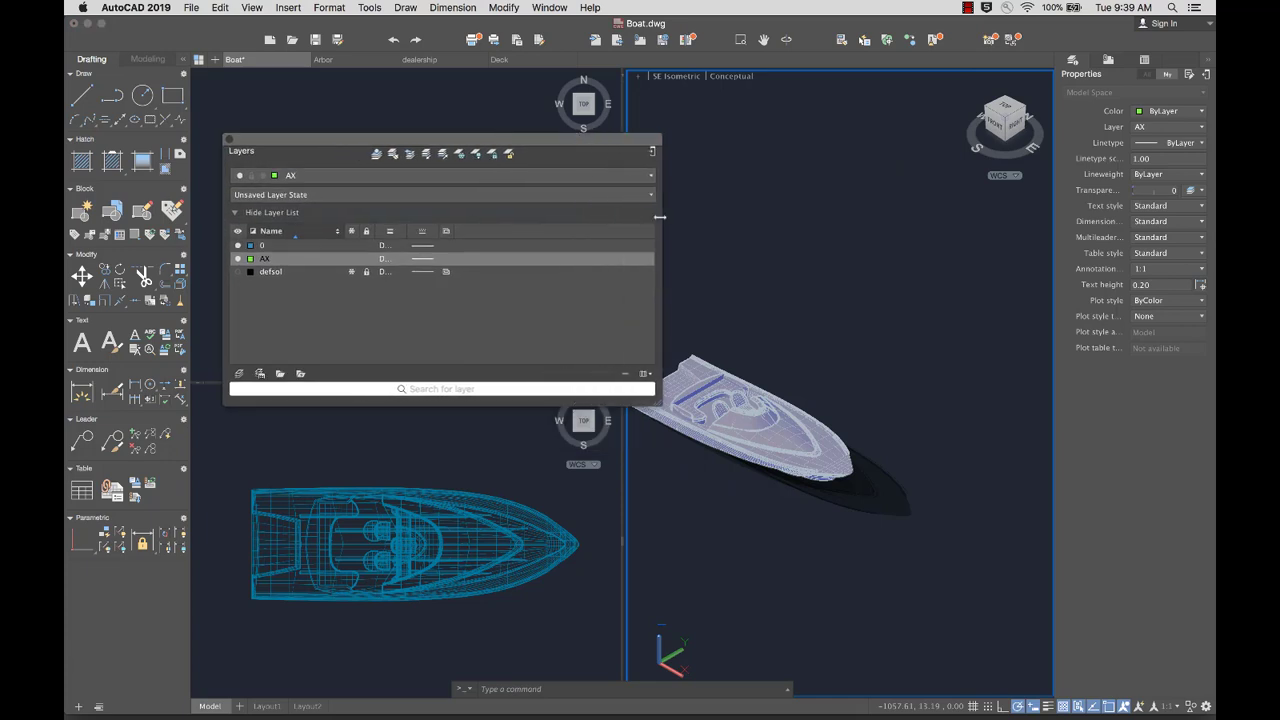
{"action": "left_click", "coordinate": [652, 151]}
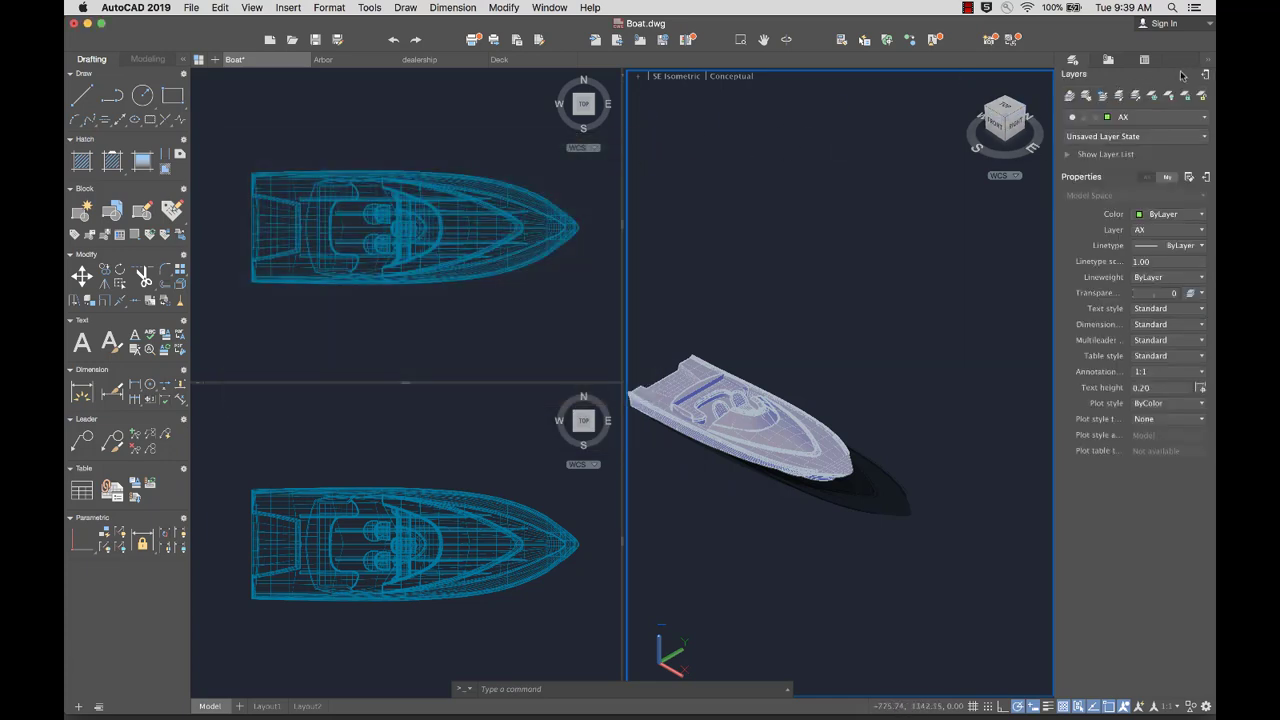
- Collapse the docked palettes, preview Layers and Properties from the collapsed strip, and restore the full palettes
{"action": "left_click", "coordinate": [1206, 68]}
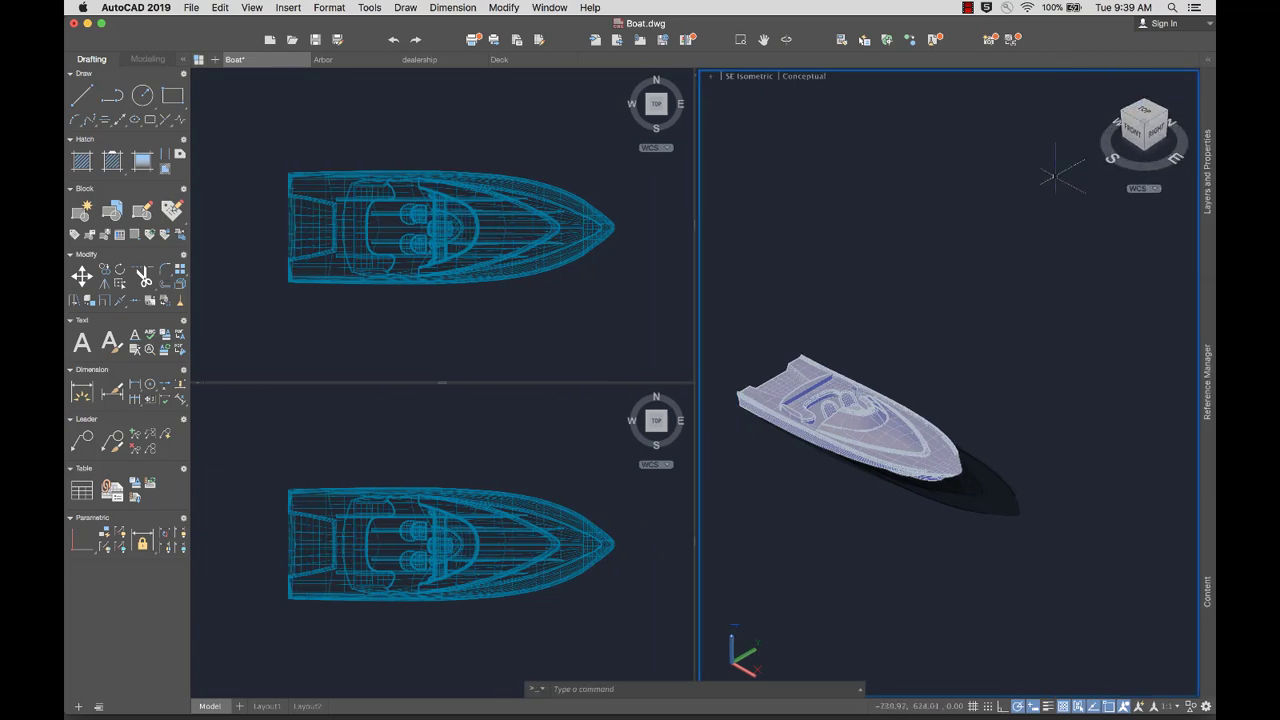
{"action": "mouse_move", "coordinate": [1207, 197]}
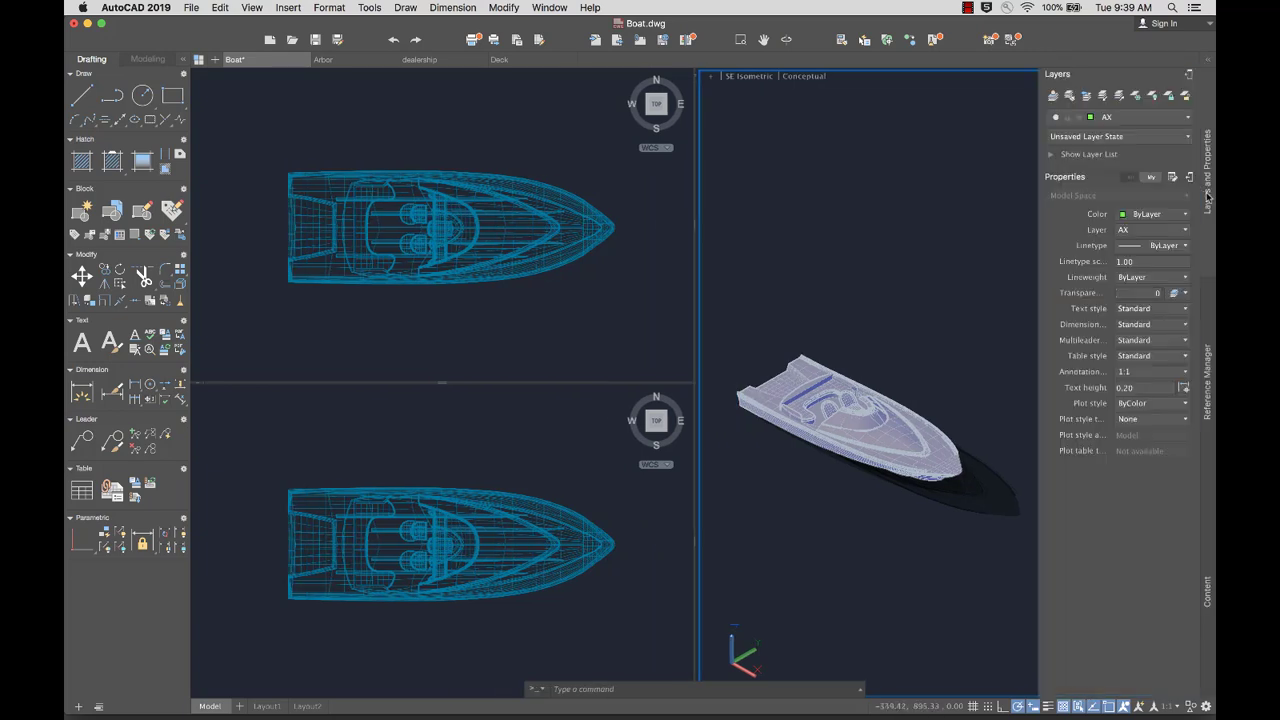
{"action": "mouse_move", "coordinate": [1210, 318]}
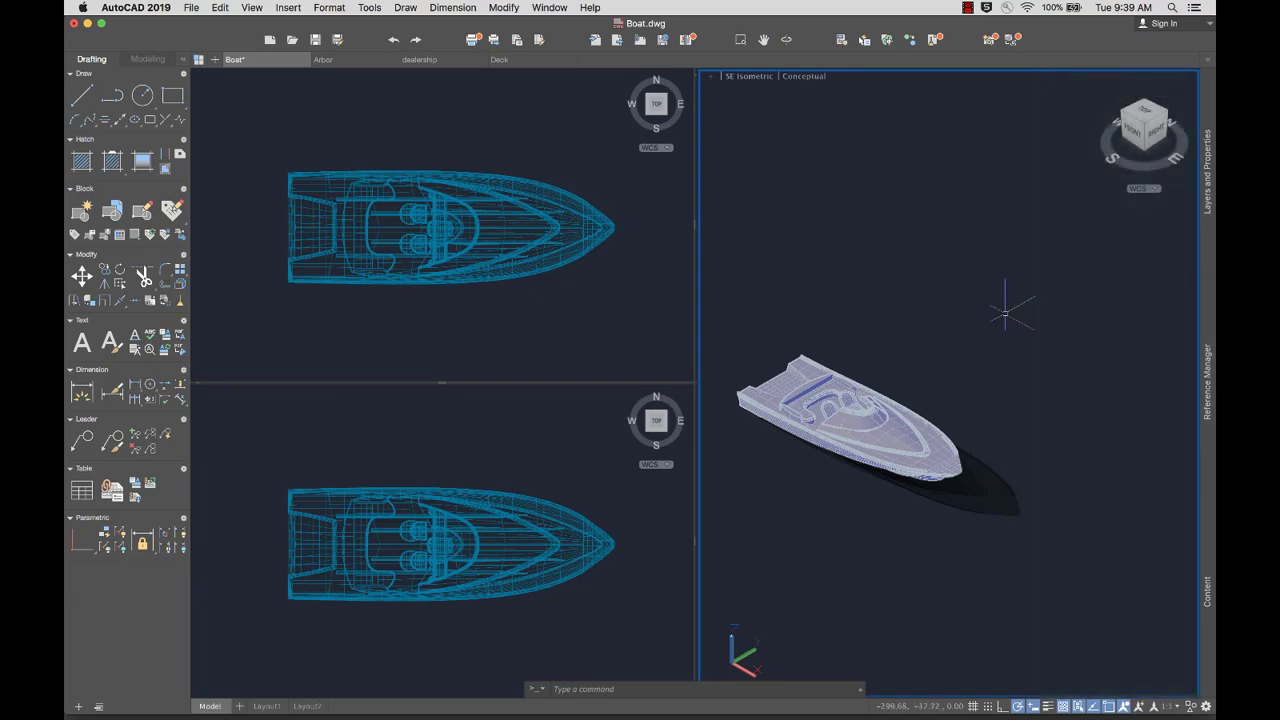
{"action": "left_click", "coordinate": [1210, 60]}
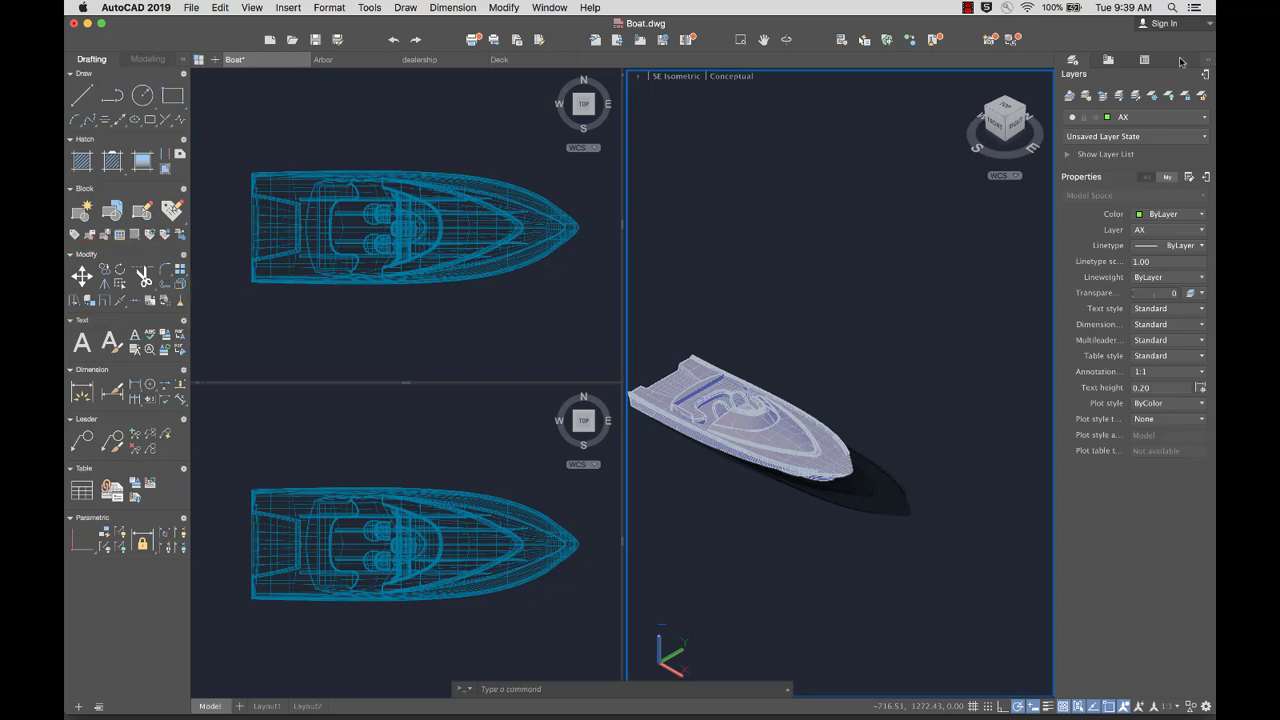
- Show the Modeling tool set, return to Drafting, and shrink the tool palette to its compact width before restoring it
{"action": "left_click", "coordinate": [141, 62]}
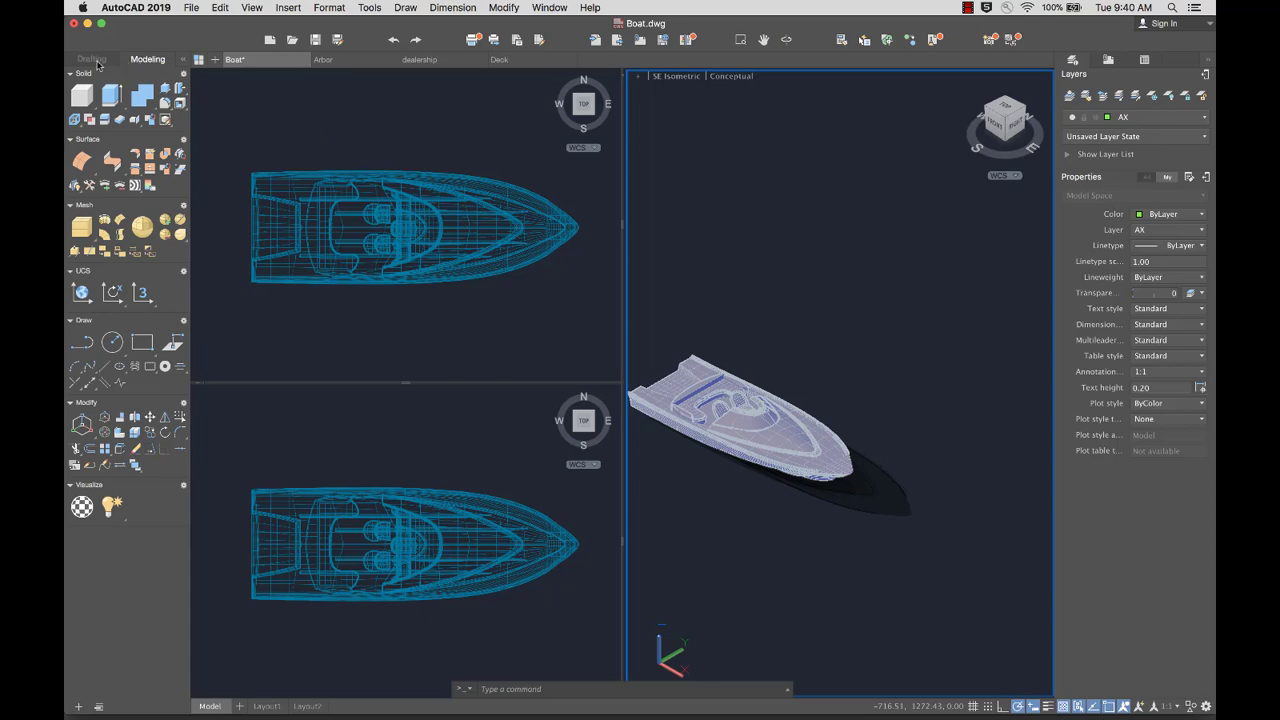
{"action": "left_click", "coordinate": [99, 61]}
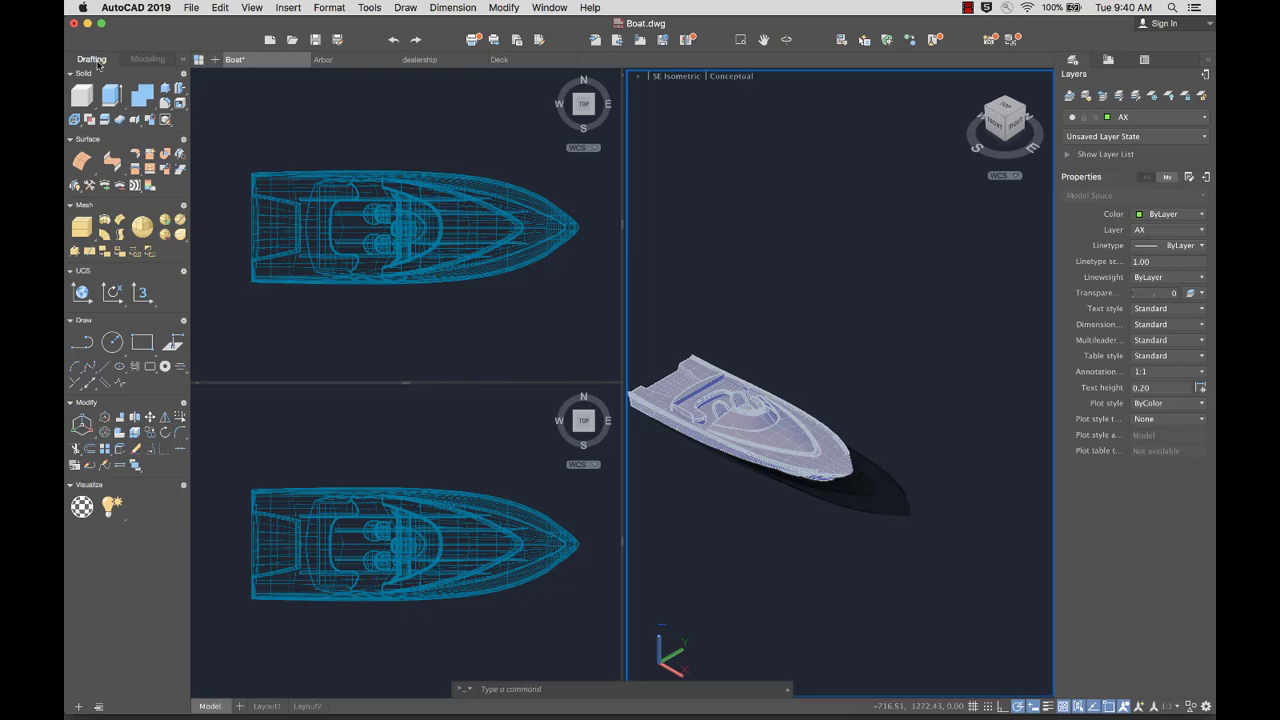
{"action": "left_click", "coordinate": [183, 60]}
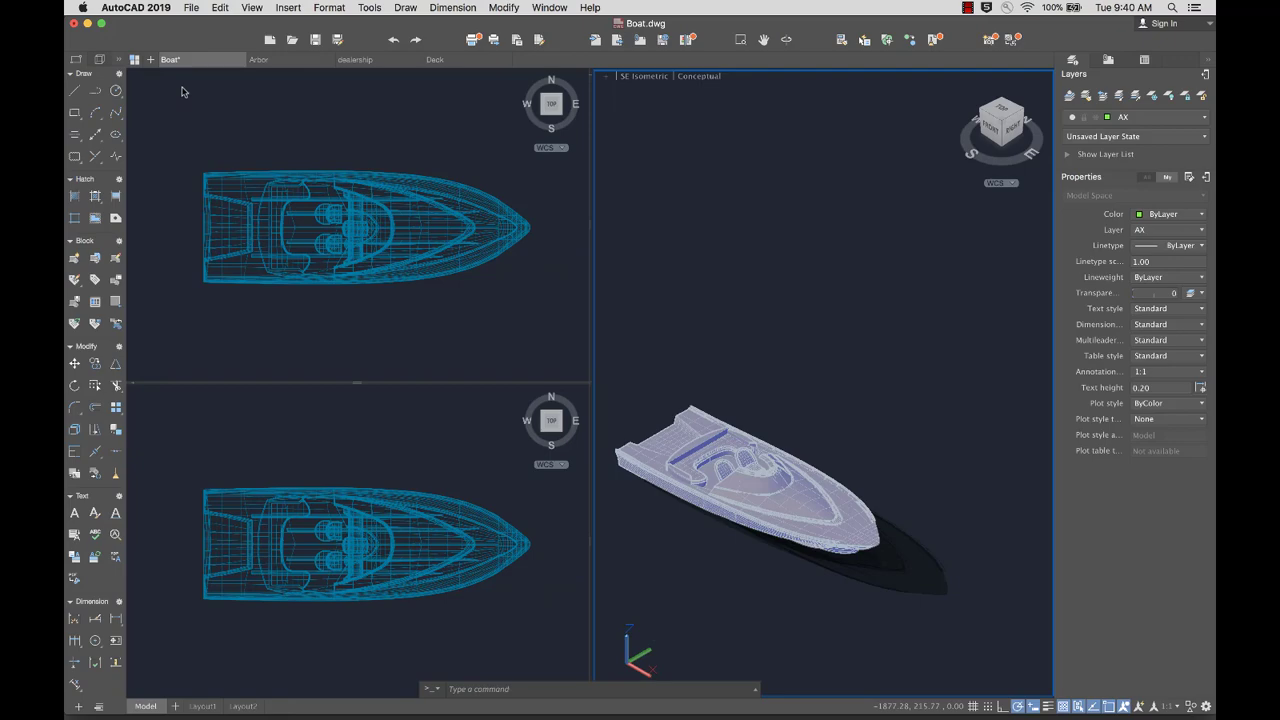
{"action": "left_click", "coordinate": [119, 60]}
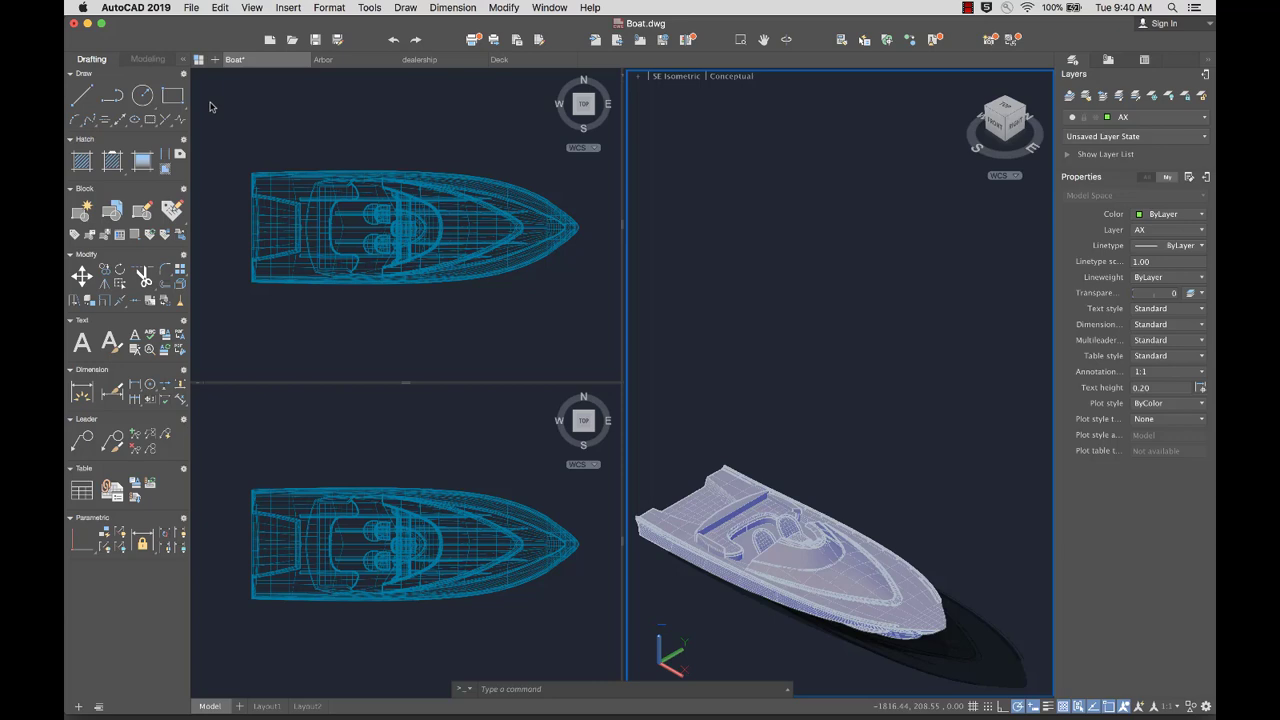
- Collapse and re-expand the Hatch tool group, and look over the list of tools available for the Modify group
{"action": "left_click", "coordinate": [70, 141]}
{"action": "left_click", "coordinate": [70, 141]}
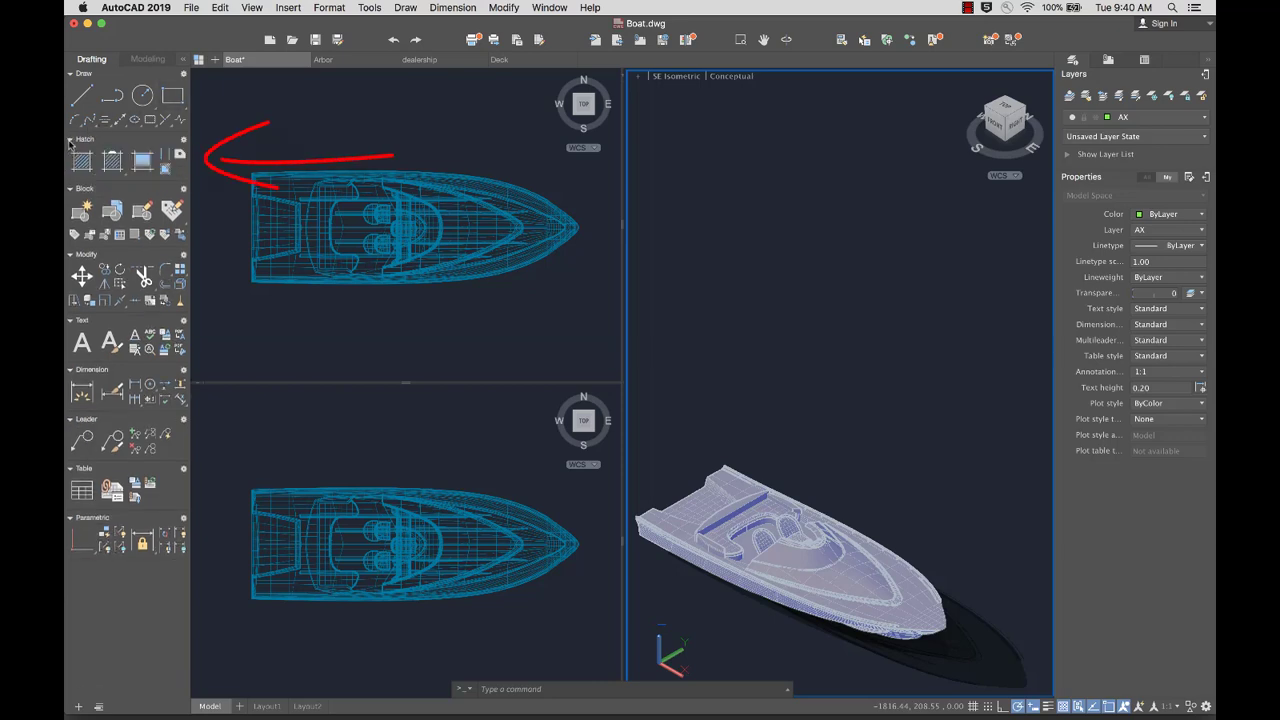
{"action": "left_click", "coordinate": [184, 256]}
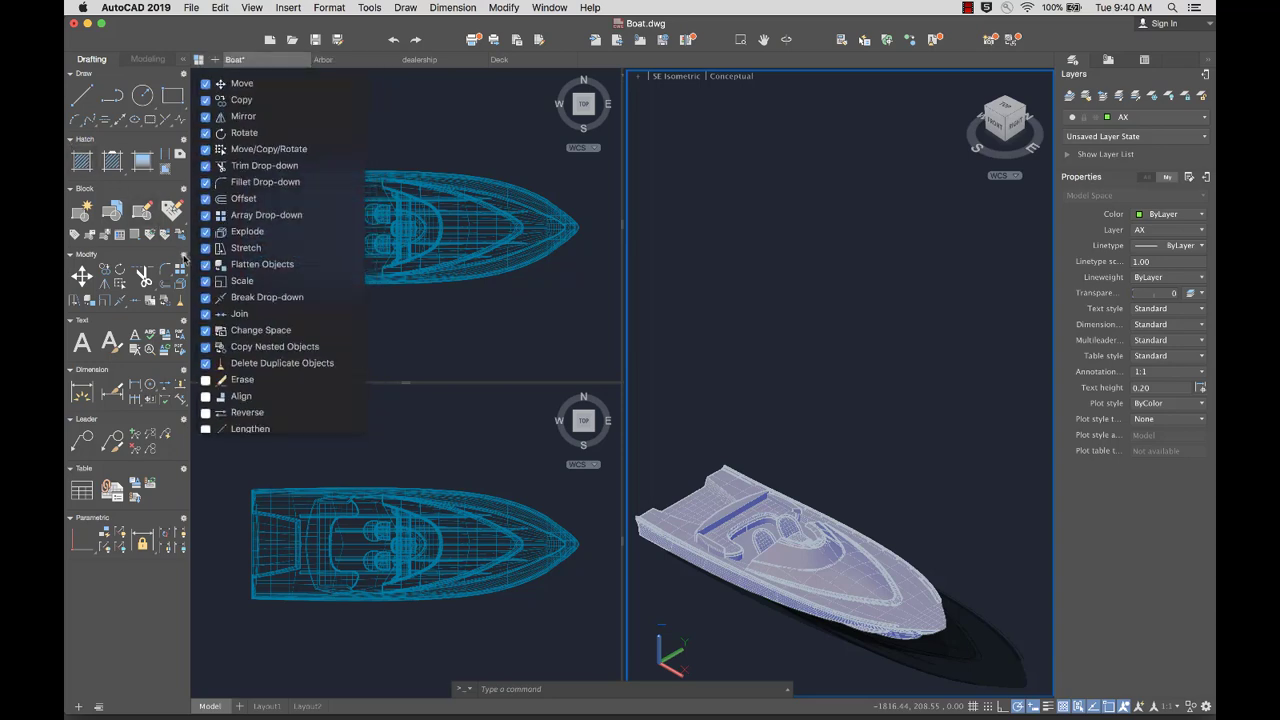
{"action": "left_click", "coordinate": [184, 257]}
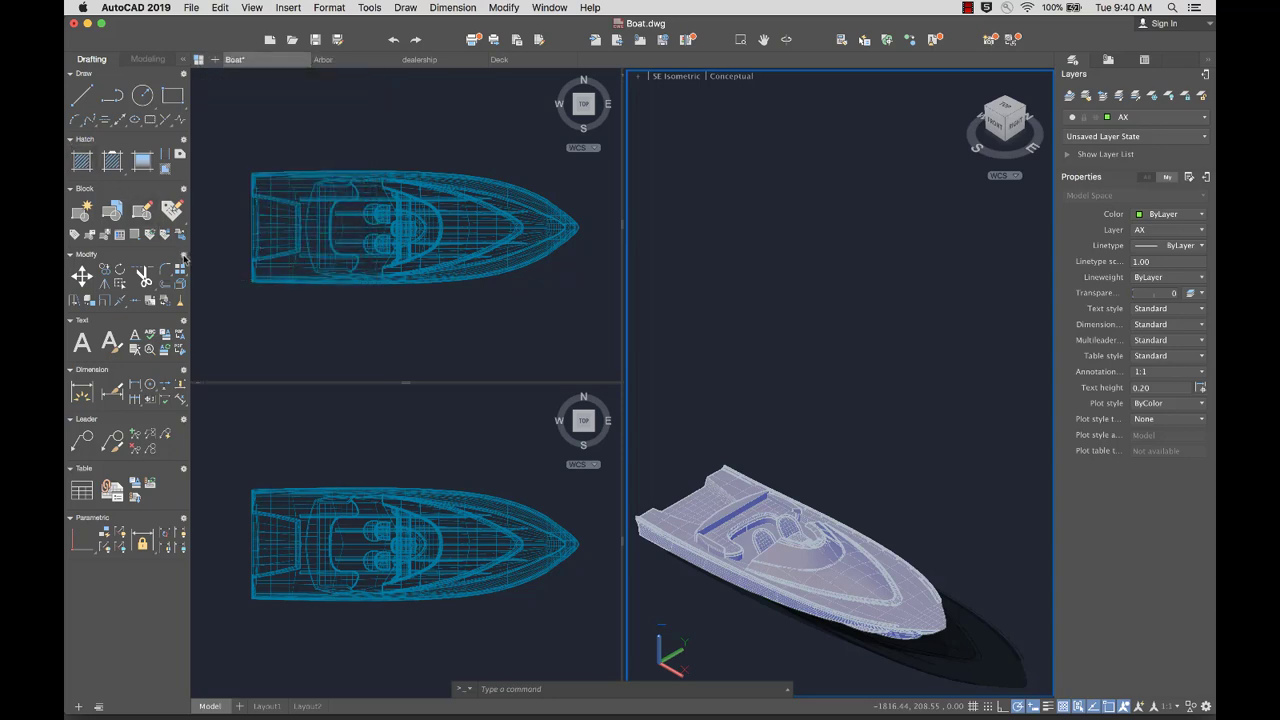
- Customize the Drafting tool set by moving the Text group above the Modify group
{"action": "left_click", "coordinate": [100, 709]}
{"action": "left_click_drag", "start_coordinate": [101, 535], "coordinate": [97, 514]}
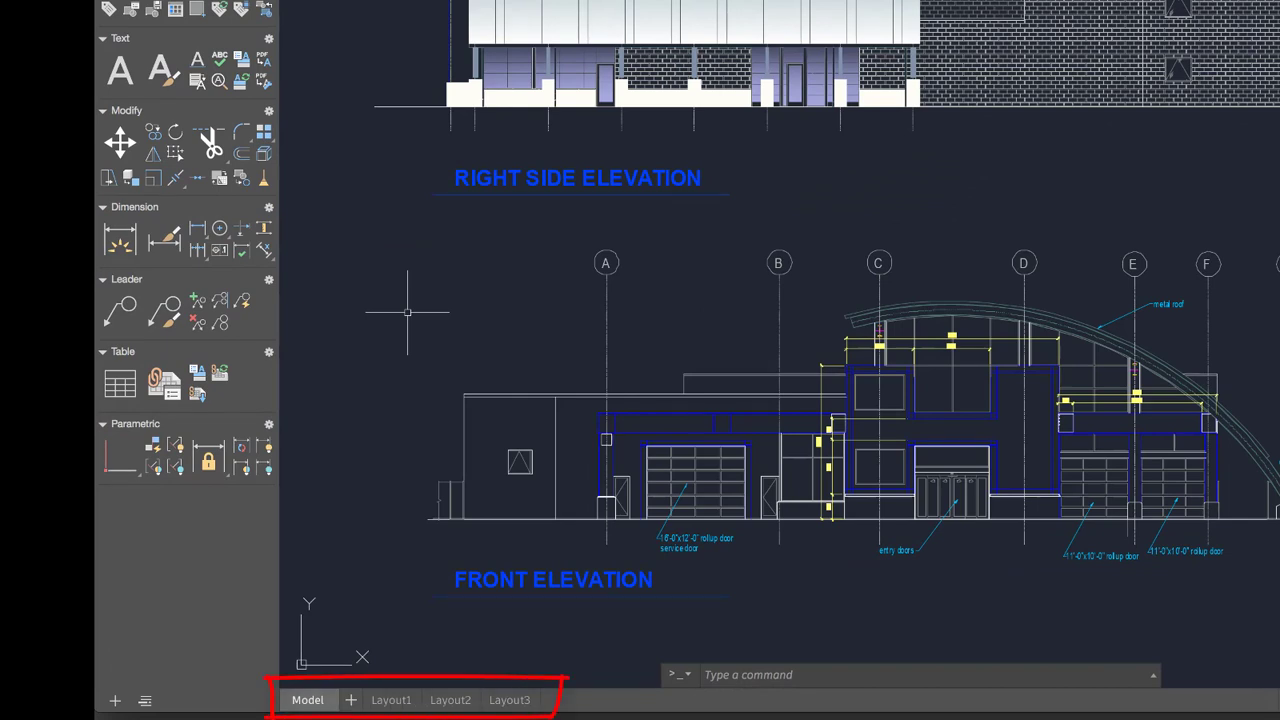
- View Layout1 of the building elevation drawing and return to model space
{"action": "left_click", "coordinate": [391, 700]}
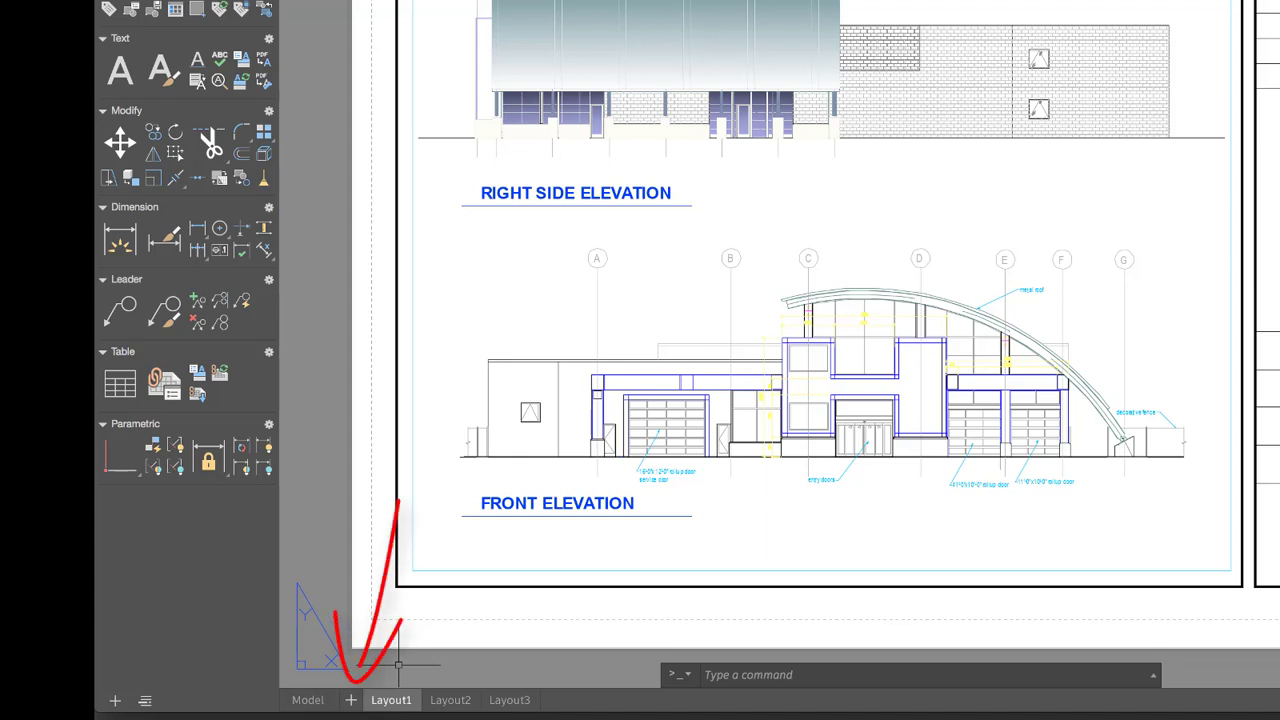
{"action": "left_click", "coordinate": [308, 700]}
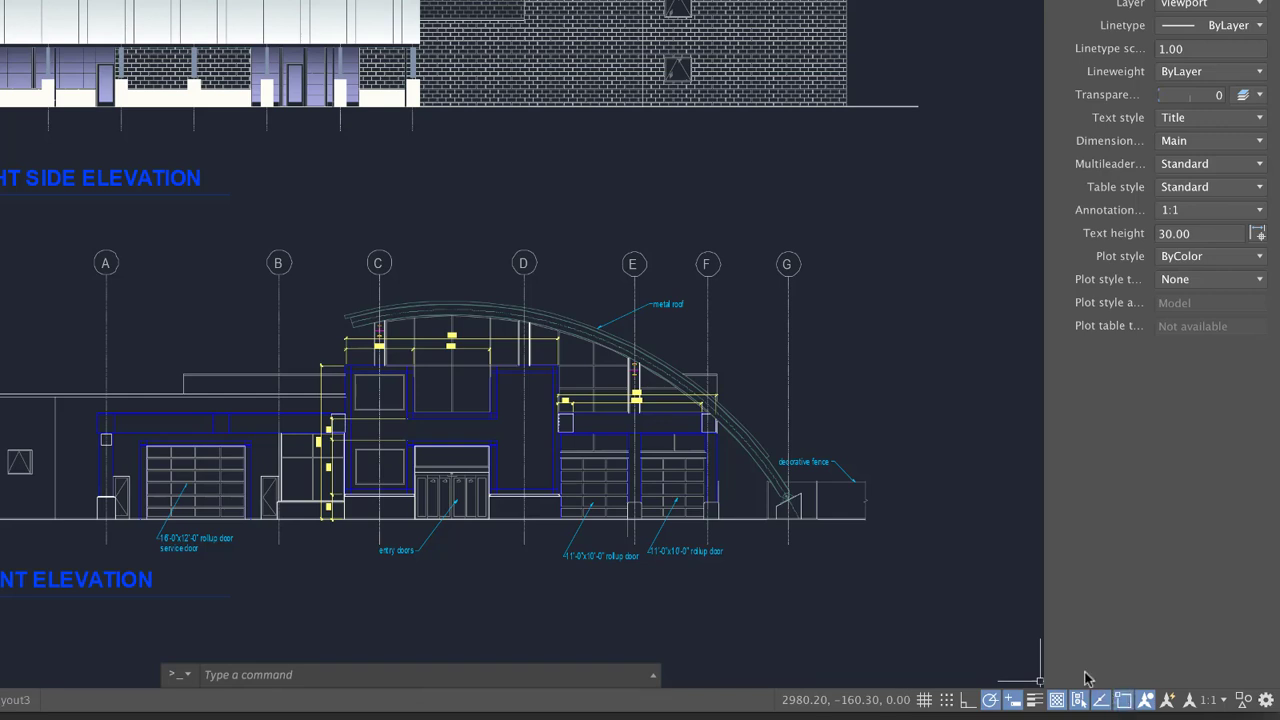
- Look over the list of items that can be shown in the status bar, such as Grid and Polar Tracking
{"action": "left_click", "coordinate": [1265, 702]}
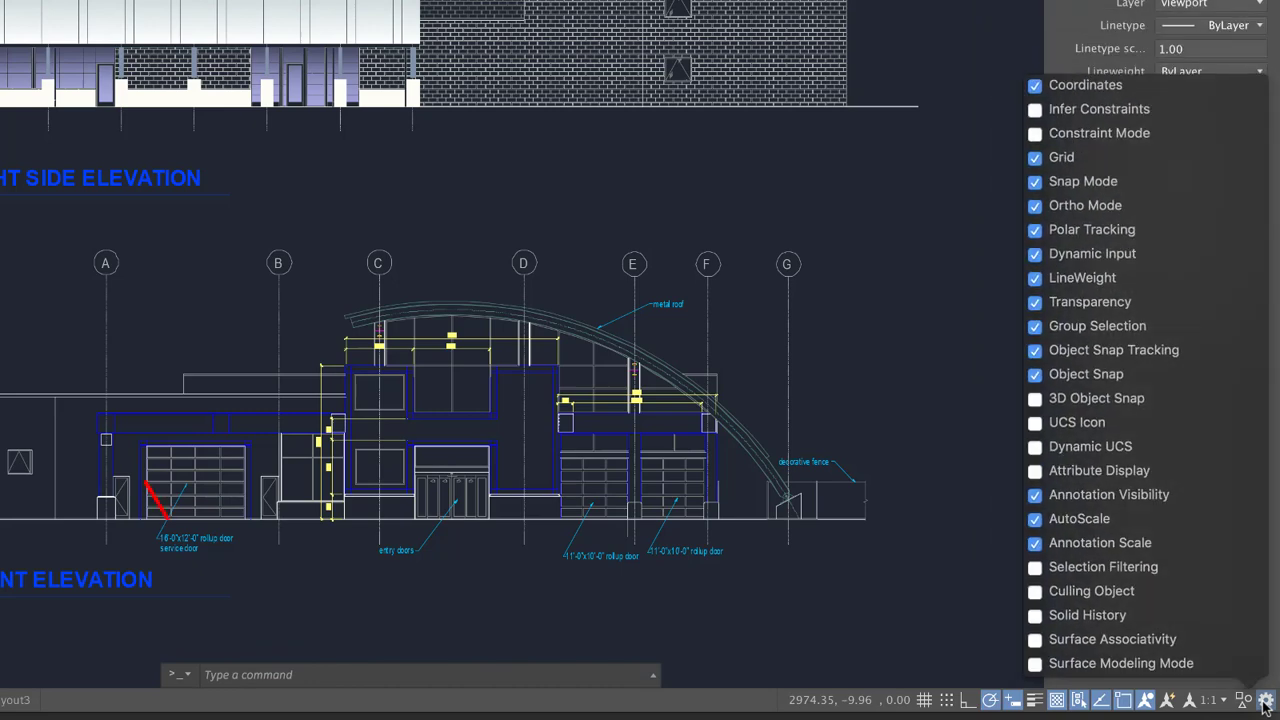
{"action": "left_click", "coordinate": [1265, 702]}
- Start the Circle command from the command line with the alias c
{"action": "left_click", "coordinate": [383, 675]}
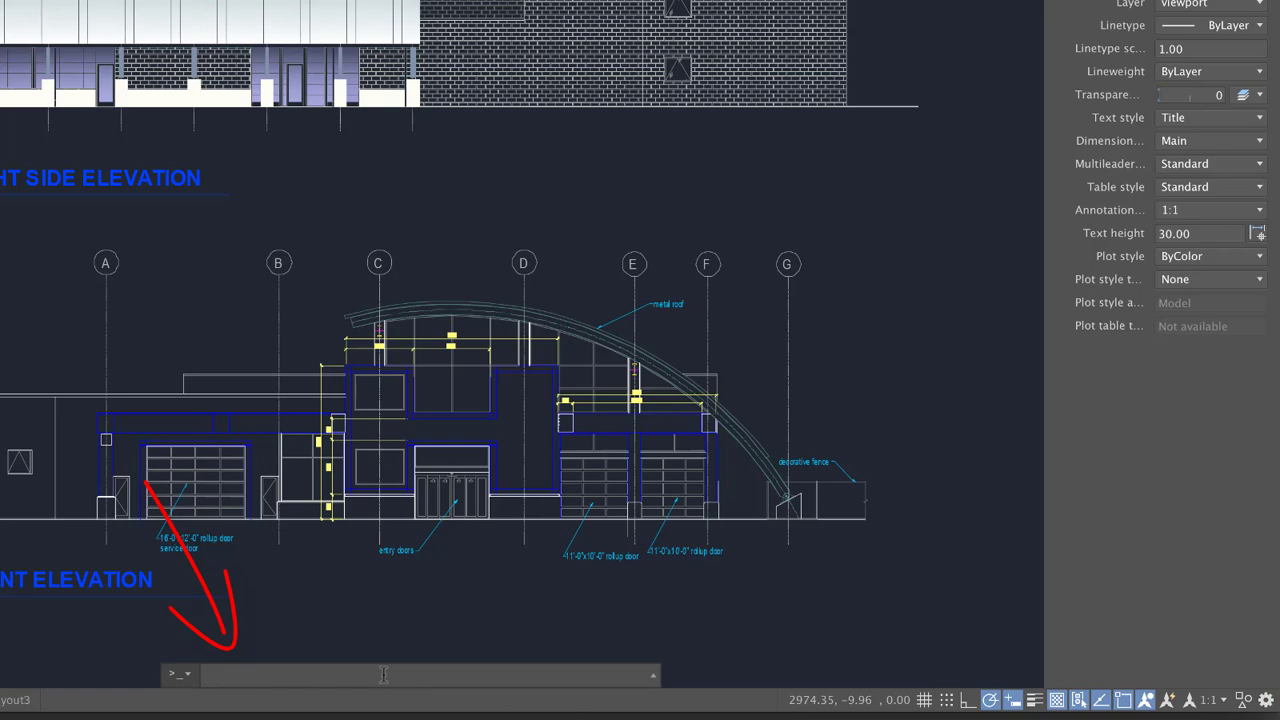
{"action": "type", "text": "c"}
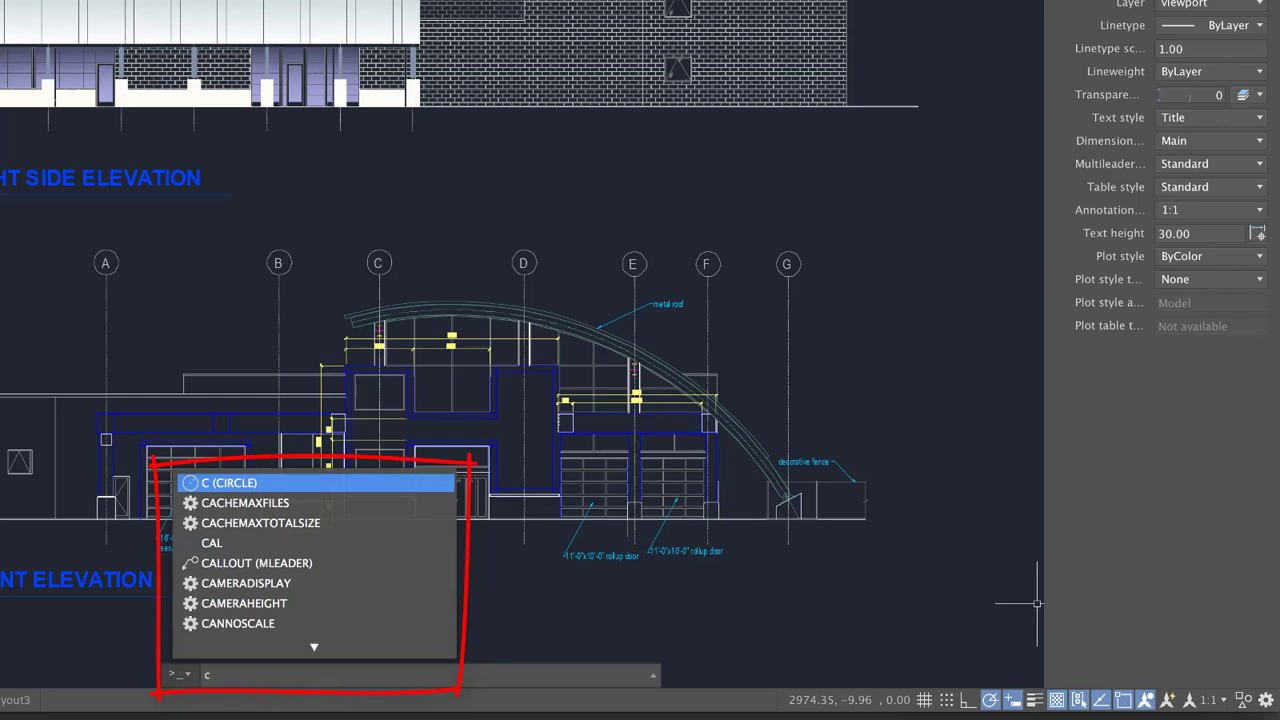
{"action": "key", "text": "Return"}
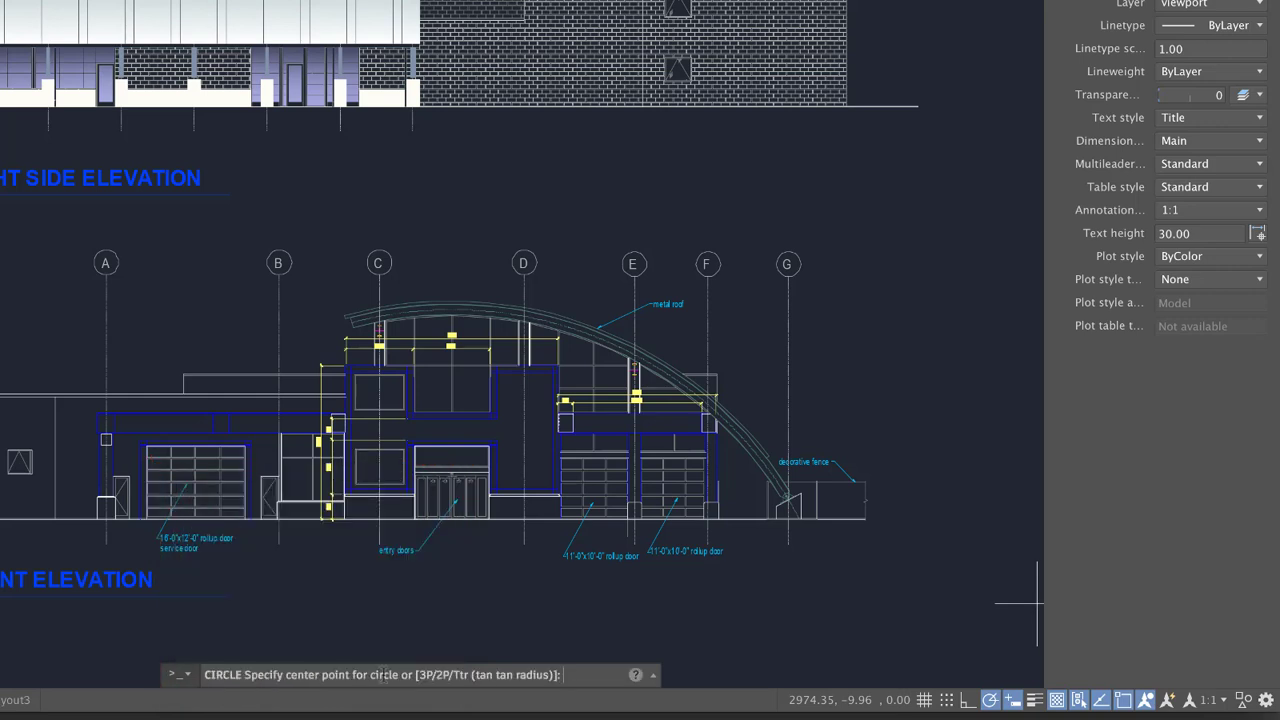